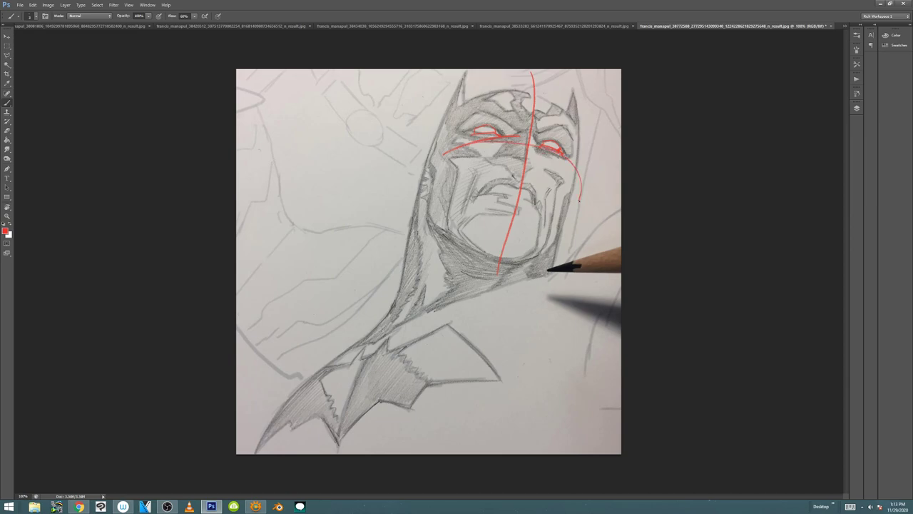
Step: Undo the red construction lines and eye outlines drawn over the Batman pencil sketch
{"action": "key", "text": "ctrl+alt+z"}
{"action": "key", "text": "ctrl+alt+z"}
{"action": "key", "text": "ctrl+alt+z"}
{"action": "key", "text": "ctrl+alt+z"}
{"action": "key", "text": "ctrl+alt+z"}
{"action": "key", "text": "ctrl+alt+z"}
{"action": "key", "text": "ctrl+alt+z"}
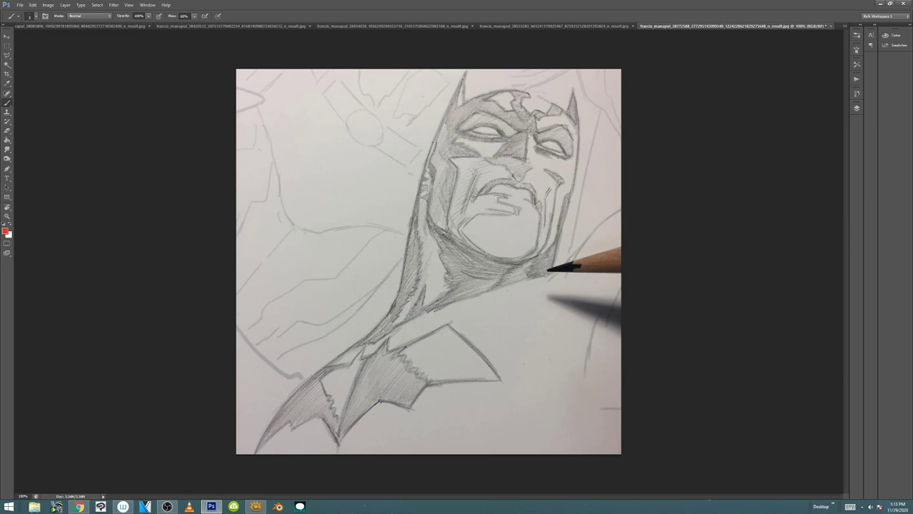
Step: Try red brush strokes along the outer edges of Batman's cowl, undoing each attempt
{"action": "left_click_drag", "start_coordinate": [430, 144], "coordinate": [419, 194]}
{"action": "left_click_drag", "start_coordinate": [576, 184], "coordinate": [570, 217]}
{"action": "key", "text": "ctrl+alt+z"}
{"action": "key", "text": "ctrl+alt+z"}
{"action": "left_click_drag", "start_coordinate": [429, 169], "coordinate": [437, 142]}
{"action": "key", "text": "ctrl+z"}
{"action": "left_click_drag", "start_coordinate": [430, 141], "coordinate": [421, 196]}
{"action": "key", "text": "ctrl+z"}
Step: Close the Batman pencil sketch without saving the changes
{"action": "key", "text": "ctrl+w"}
{"action": "key", "text": "n"}
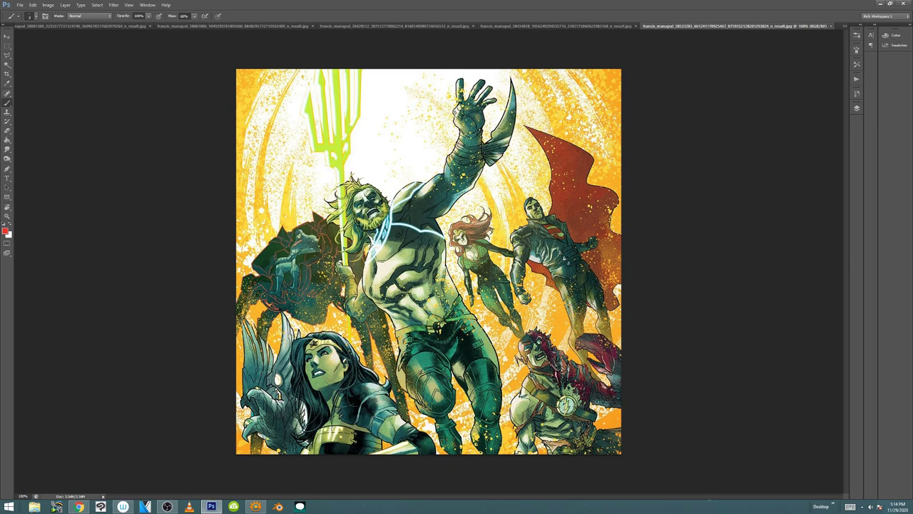
Step: Trace the central Aquaman figure's shoulder, chest and torso contours with red brush strokes
{"action": "left_click", "coordinate": [355, 396]}
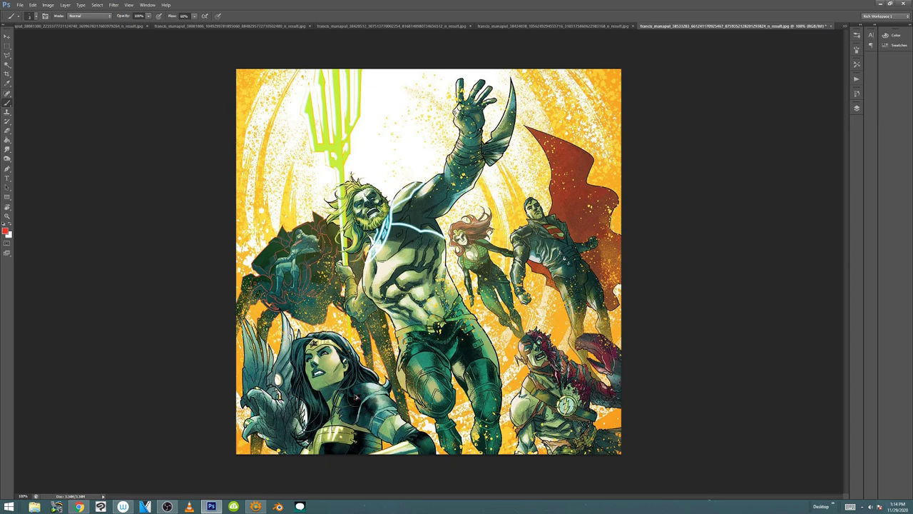
{"action": "mouse_move", "coordinate": [372, 242]}
{"action": "left_mouse_down"}
{"action": "mouse_move", "coordinate": [385, 276]}
{"action": "mouse_move", "coordinate": [378, 263]}
{"action": "mouse_move", "coordinate": [410, 245]}
{"action": "mouse_move", "coordinate": [405, 199]}
{"action": "mouse_move", "coordinate": [417, 183]}
{"action": "left_mouse_up"}
{"action": "mouse_move", "coordinate": [366, 293]}
{"action": "left_mouse_down"}
{"action": "mouse_move", "coordinate": [364, 271]}
{"action": "mouse_move", "coordinate": [430, 181]}
{"action": "mouse_move", "coordinate": [424, 195]}
{"action": "left_mouse_up"}
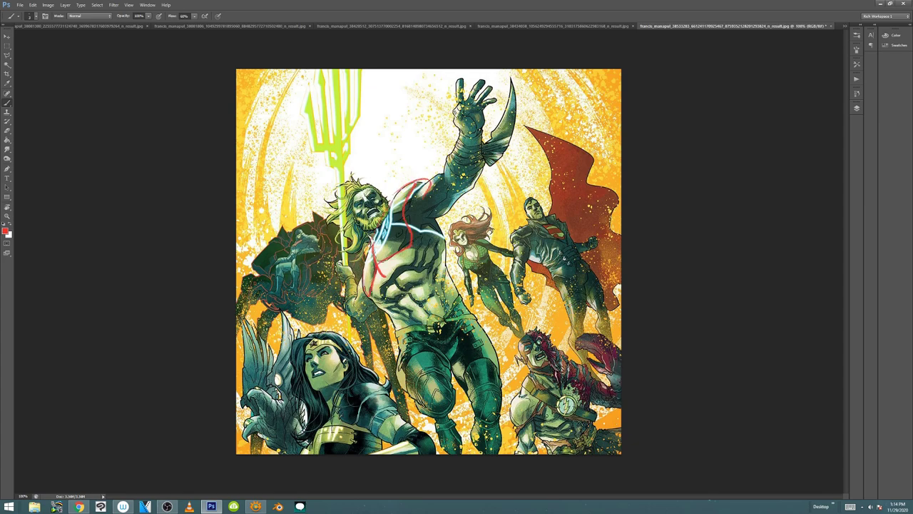
{"action": "mouse_move", "coordinate": [376, 264]}
{"action": "left_mouse_down"}
{"action": "mouse_move", "coordinate": [447, 355]}
{"action": "mouse_move", "coordinate": [403, 323]}
{"action": "mouse_move", "coordinate": [460, 309]}
{"action": "mouse_move", "coordinate": [481, 332]}
{"action": "left_mouse_up"}
Step: Undo all the red contour strokes on the central Aquaman figure
{"action": "key", "text": "ctrl+alt+z"}
{"action": "key", "text": "ctrl+alt+z"}
{"action": "key", "text": "ctrl+alt+z"}
{"action": "key", "text": "ctrl+alt+z"}
{"action": "key", "text": "ctrl+alt+z"}
{"action": "key", "text": "ctrl+alt+z"}
{"action": "key", "text": "ctrl+alt+z"}
{"action": "key", "text": "ctrl+alt+z"}
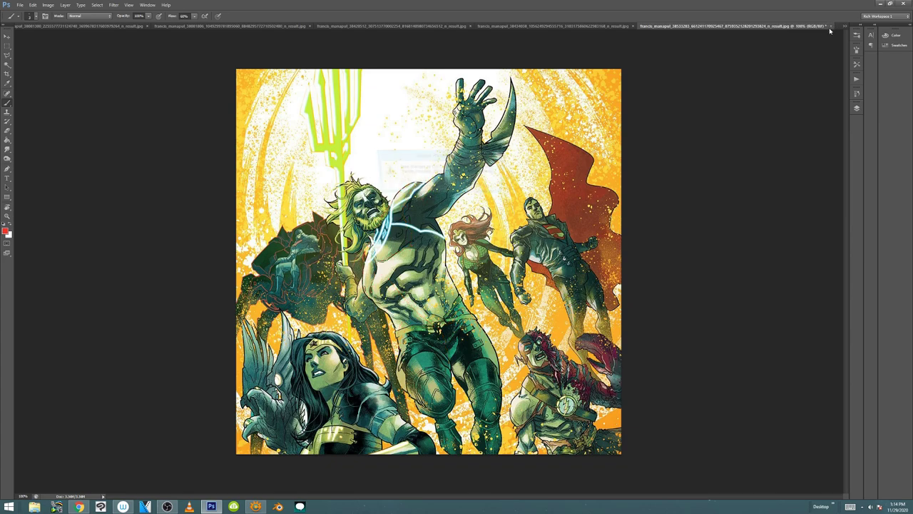
Step: Close the coloured Aquaman group artwork without saving, and close the cropped trident version as well
{"action": "left_click", "coordinate": [445, 187]}
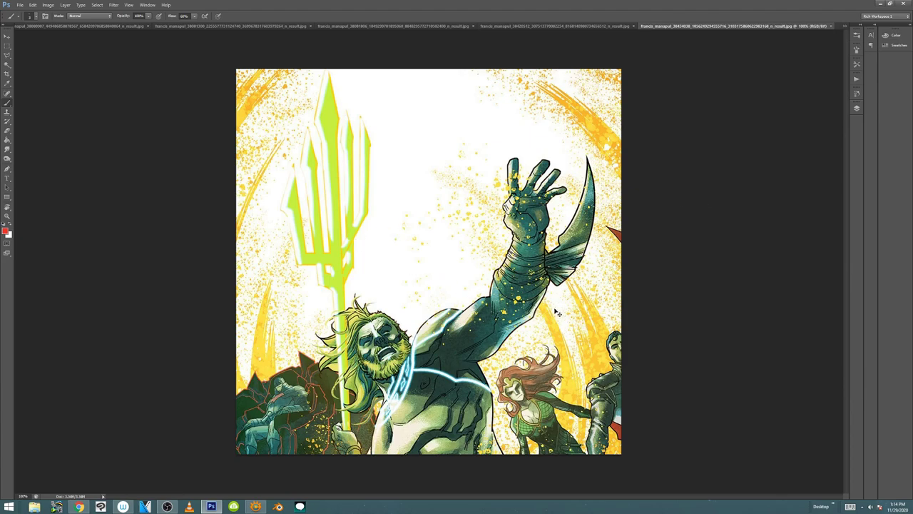
{"action": "key", "text": "ctrl+w"}
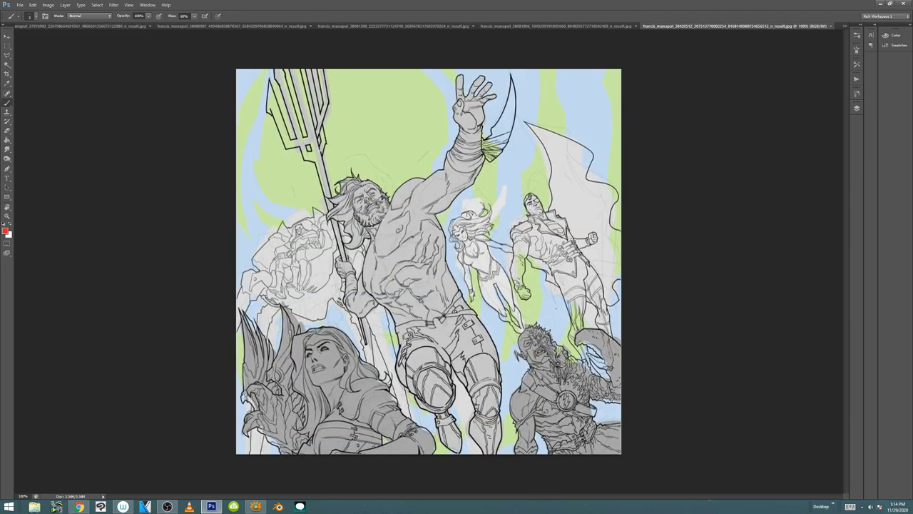
Step: Examine the figures of the grey-toned line-art group composition up close at 200% zoom
{"action": "left_click", "coordinate": [327, 361]}
{"action": "key", "text": "ctrl+z"}
{"action": "key", "text": "ctrl+plus"}
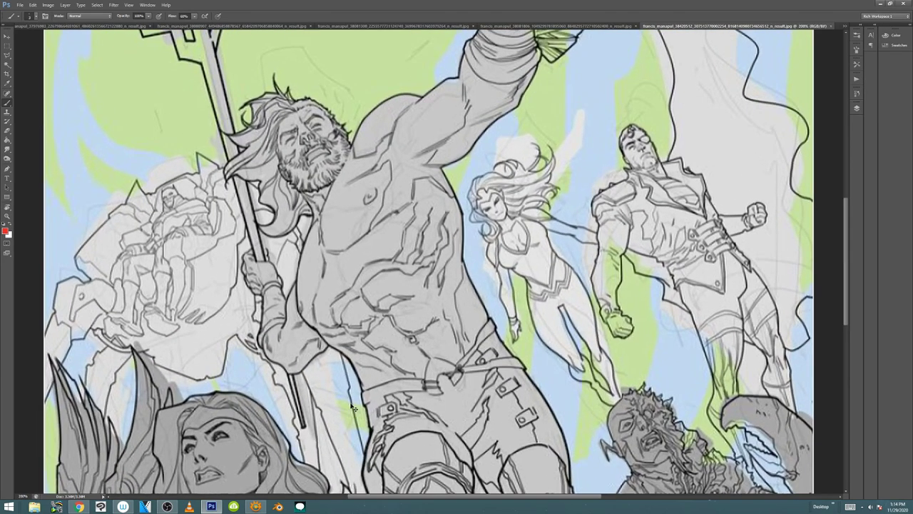
{"action": "left_click_drag", "start_coordinate": [419, 424], "coordinate": [500, 272]}
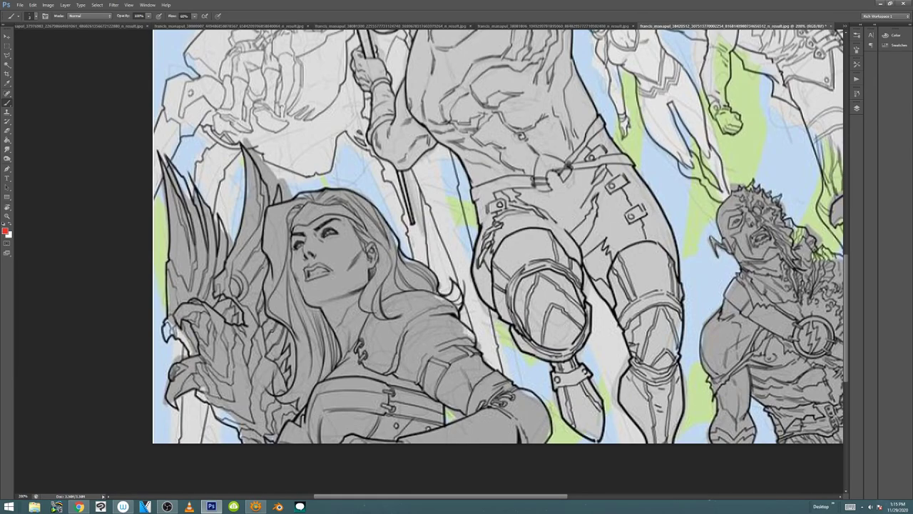
{"action": "scroll", "coordinate": [493, 343], "scroll_direction": "up", "scroll_amount": 5}
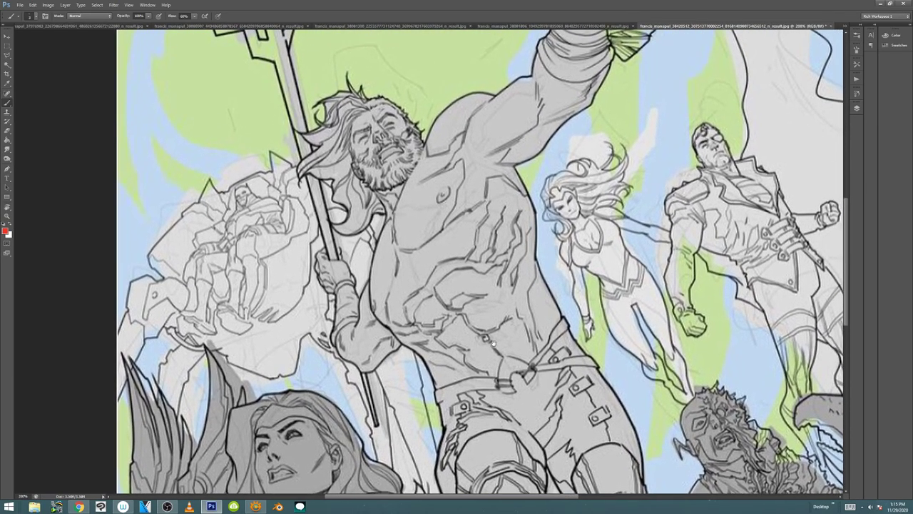
{"action": "scroll", "coordinate": [493, 343], "scroll_direction": "up", "scroll_amount": 3}
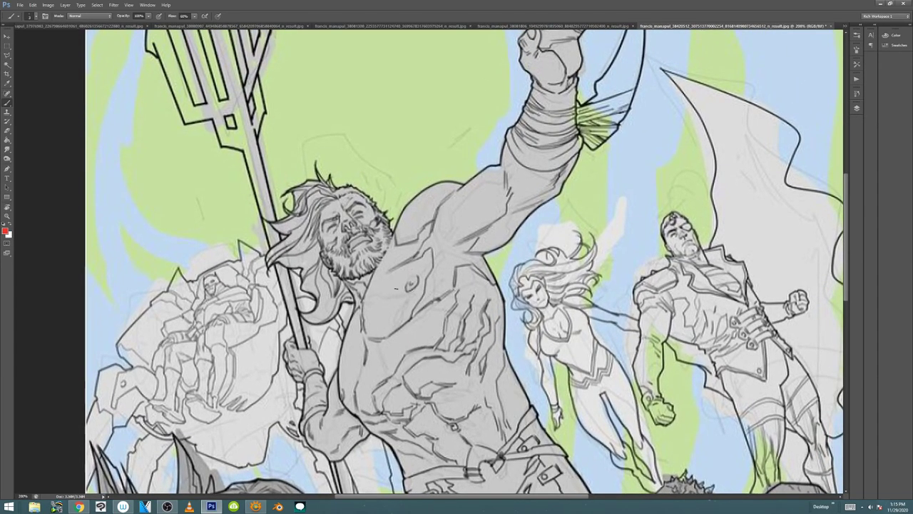
Step: Undo a trial red stroke beside the caped figure and rotate the canvas view about 32° so that figure stands upright
{"action": "left_click_drag", "start_coordinate": [346, 459], "coordinate": [276, 407]}
{"action": "mouse_move", "coordinate": [701, 232]}
{"action": "left_mouse_down"}
{"action": "mouse_move", "coordinate": [610, 253]}
{"action": "mouse_move", "coordinate": [655, 278]}
{"action": "mouse_move", "coordinate": [633, 360]}
{"action": "left_mouse_up"}
{"action": "key", "text": "r"}
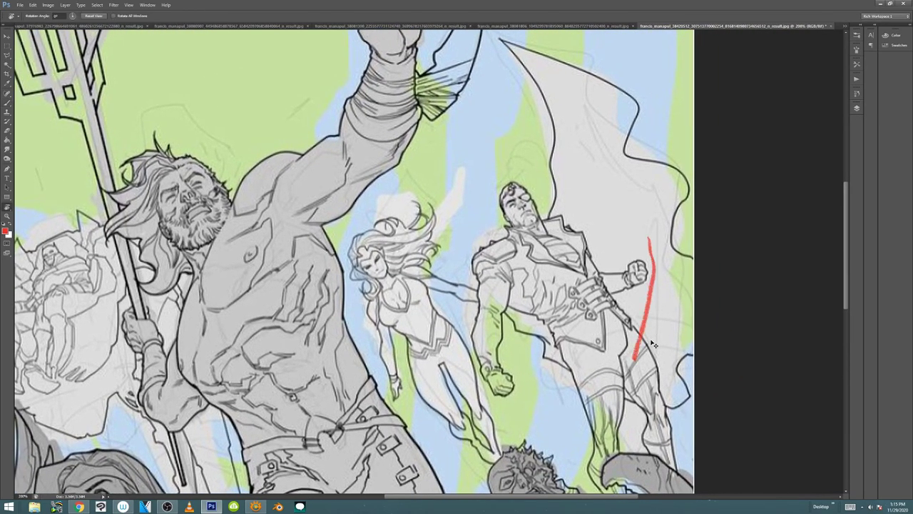
{"action": "key", "text": "ctrl+z"}
{"action": "left_click_drag", "start_coordinate": [670, 253], "coordinate": [625, 384]}
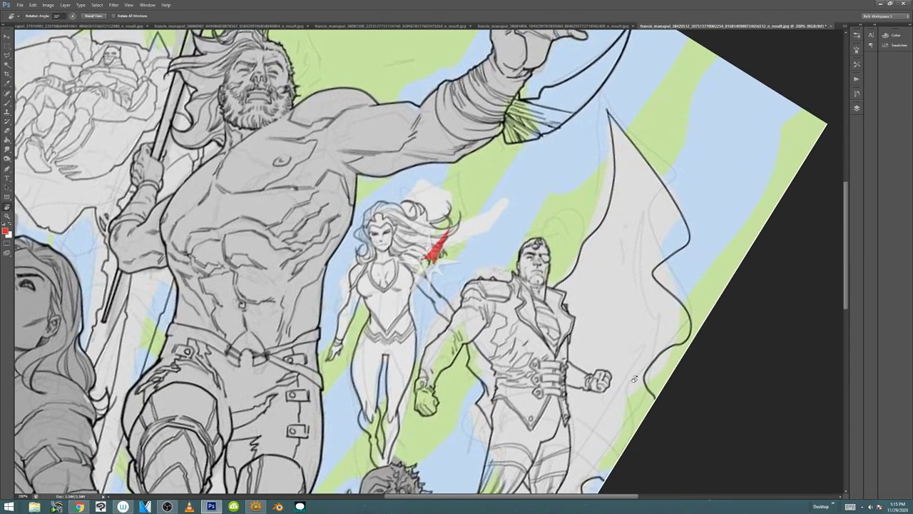
{"action": "left_click_drag", "start_coordinate": [604, 447], "coordinate": [595, 321]}
{"action": "scroll", "coordinate": [595, 321], "scroll_direction": "down", "scroll_amount": 2}
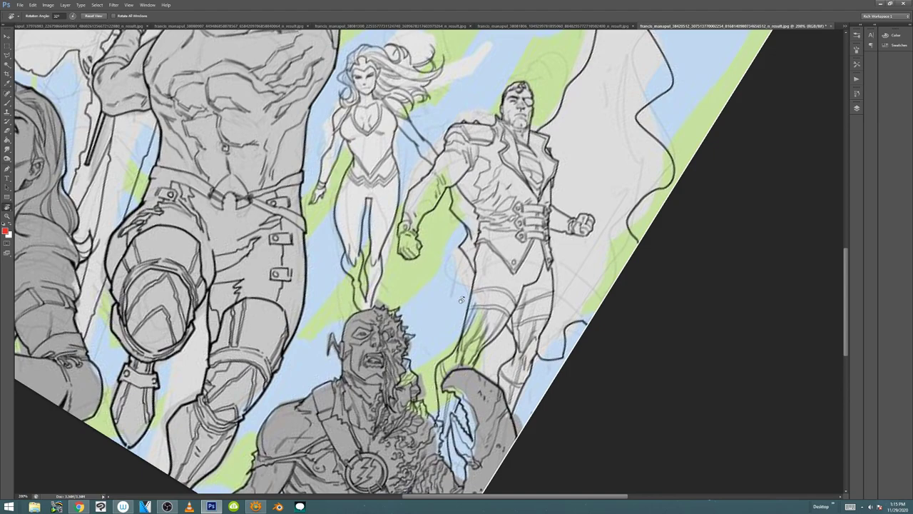
Step: Select the caped figure's lowered fist beside the flying woman with a freehand Lasso and enlarge it to about 107%
{"action": "key", "text": "l"}
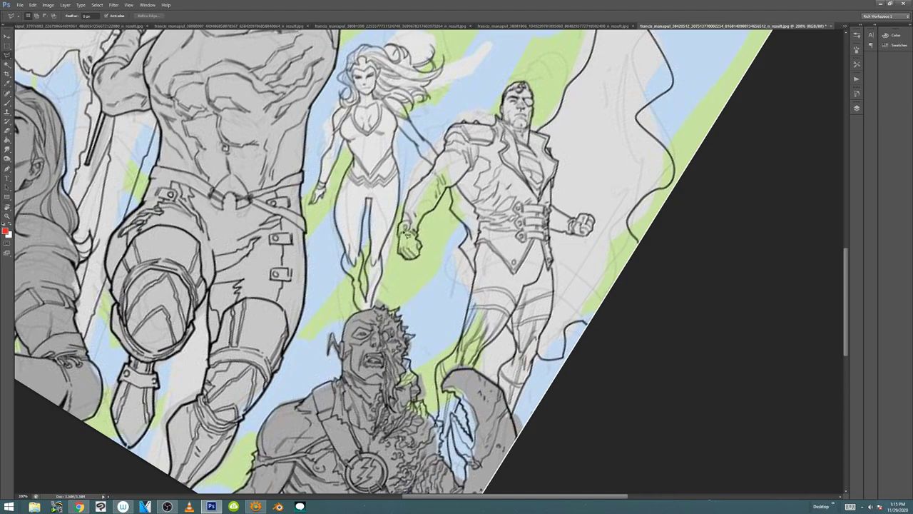
{"action": "left_click", "coordinate": [8, 56]}
{"action": "left_click", "coordinate": [23, 53]}
{"action": "left_click_drag", "start_coordinate": [388, 242], "coordinate": [444, 236]}
{"action": "key", "text": "ctrl+t"}
{"action": "left_click_drag", "start_coordinate": [371, 253], "coordinate": [366, 255]}
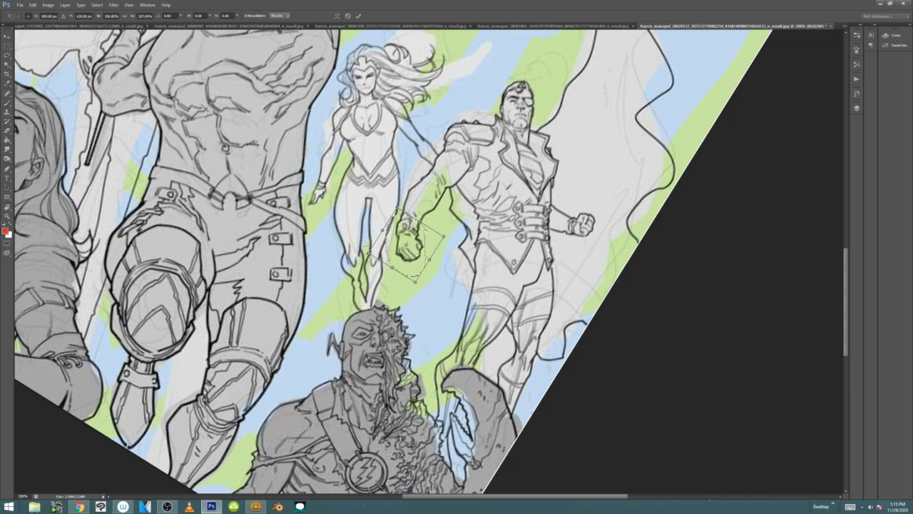
{"action": "key", "text": "Return"}
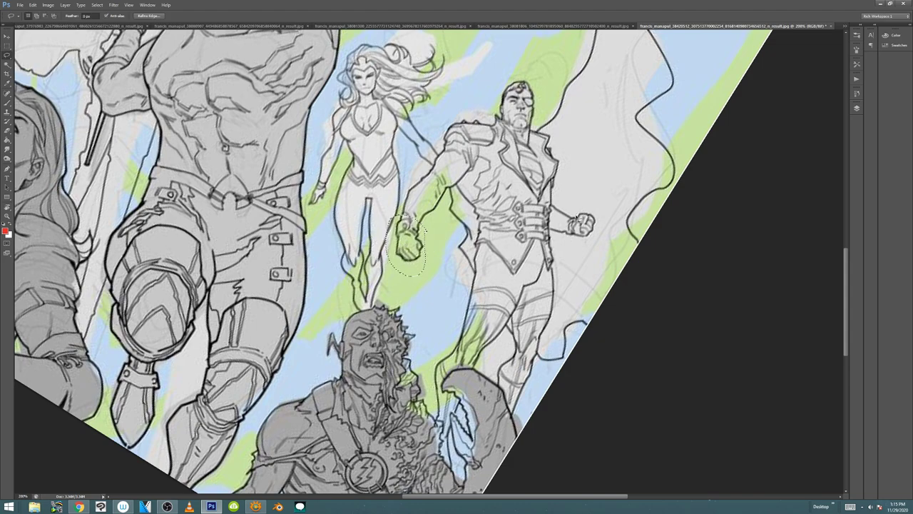
Step: Lasso the caped figure's other fist, over the cape, enlarge it to about 120% and deselect it
{"action": "mouse_move", "coordinate": [575, 213]}
{"action": "left_mouse_down"}
{"action": "mouse_move", "coordinate": [560, 250]}
{"action": "mouse_move", "coordinate": [596, 251]}
{"action": "mouse_move", "coordinate": [598, 214]}
{"action": "mouse_move", "coordinate": [590, 207]}
{"action": "mouse_move", "coordinate": [619, 218]}
{"action": "left_mouse_up"}
{"action": "key", "text": "ctrl+t"}
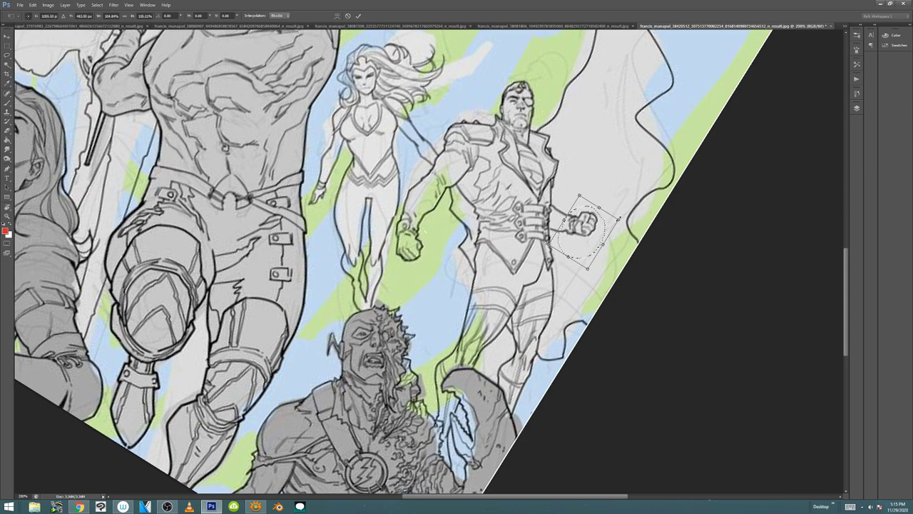
{"action": "left_click_drag", "start_coordinate": [550, 245], "coordinate": [542, 247]}
{"action": "left_click_drag", "start_coordinate": [618, 219], "coordinate": [620, 218]}
{"action": "left_click_drag", "start_coordinate": [586, 272], "coordinate": [586, 276]}
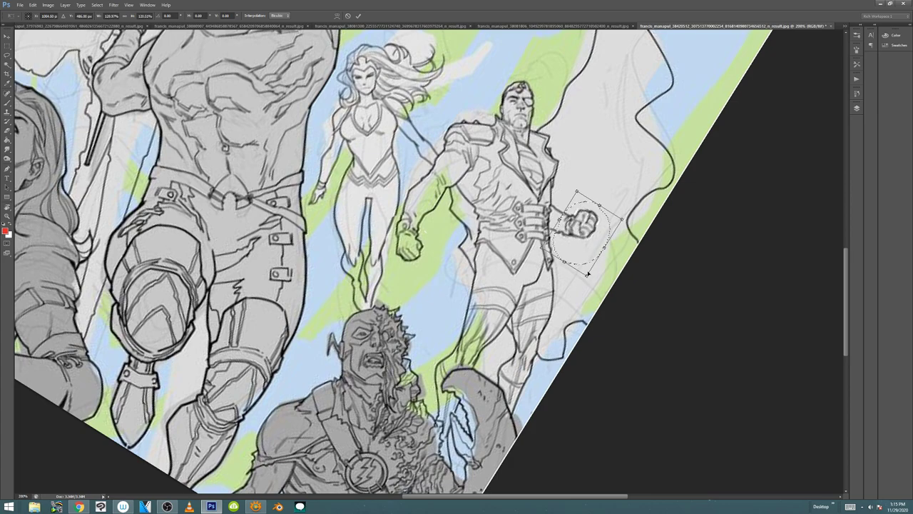
{"action": "key", "text": "Return"}
{"action": "key", "text": "ctrl+d"}
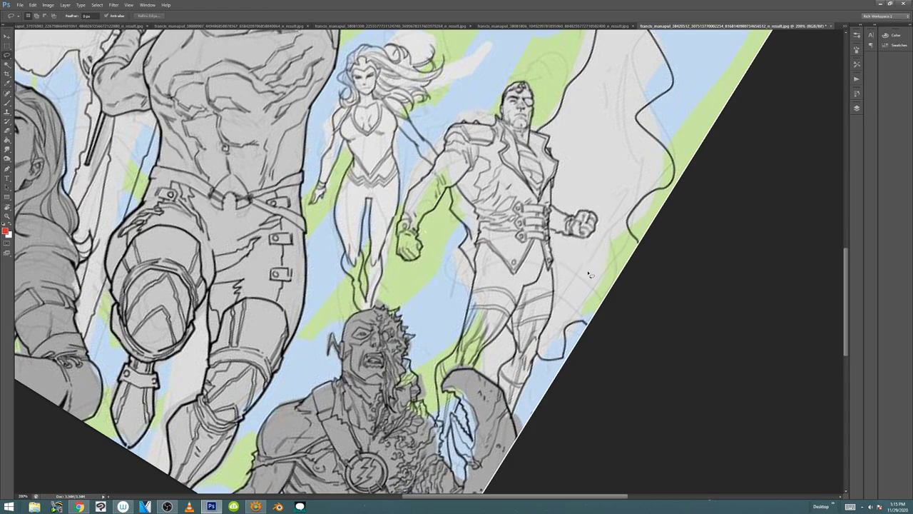
Step: Undo the enlargements of both fists and rotate the canvas view back to nearly straight
{"action": "key", "text": "ctrl+minus"}
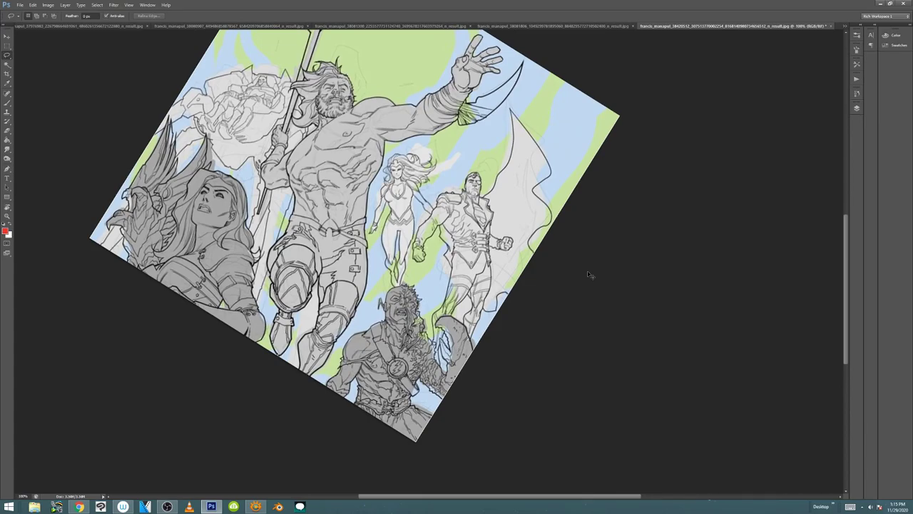
{"action": "key", "text": "ctrl+alt+z"}
{"action": "key", "text": "ctrl+alt+z"}
{"action": "key", "text": "ctrl+alt+z"}
{"action": "key", "text": "ctrl+alt+z"}
{"action": "key", "text": "ctrl+alt+z"}
{"action": "key", "text": "r"}
{"action": "mouse_move", "coordinate": [511, 304]}
{"action": "left_mouse_down"}
{"action": "mouse_move", "coordinate": [522, 228]}
{"action": "mouse_move", "coordinate": [523, 239]}
{"action": "left_mouse_up"}
{"action": "key", "text": "l"}
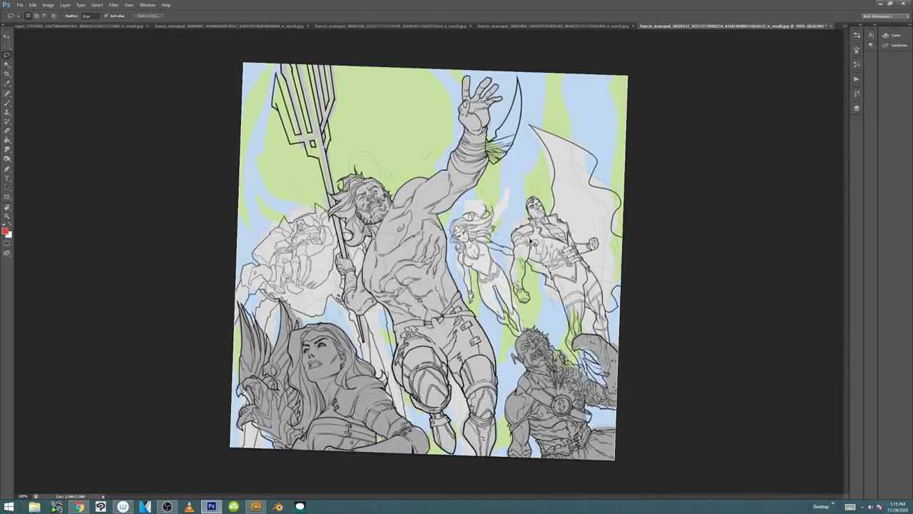
Step: Close the grey-toned line-art composition without saving the changes
{"action": "key", "text": "ctrl+w"}
{"action": "left_click", "coordinate": [450, 186]}
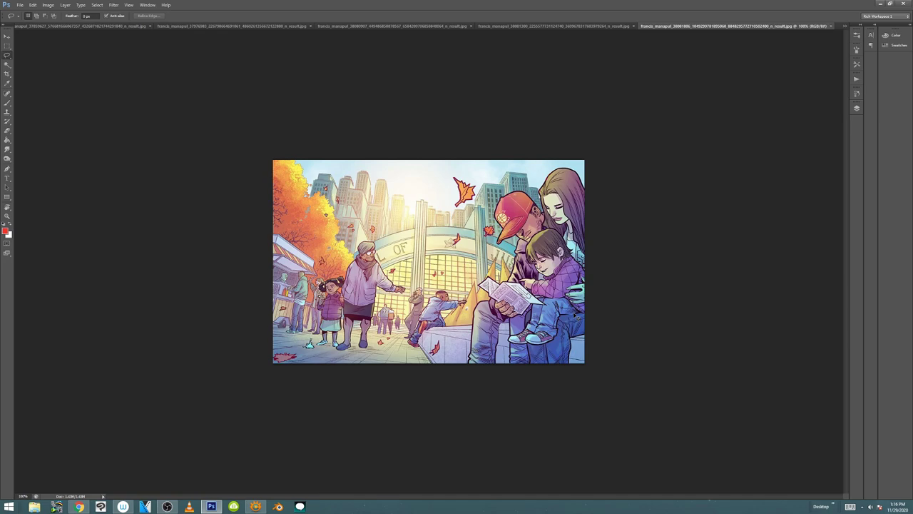
Step: Close the park scene, greyscale group, painted Batman, Green Lantern duo, ink-wash team battle and Wonder Woman close-up images one after another
{"action": "key", "text": "ctrl+w"}
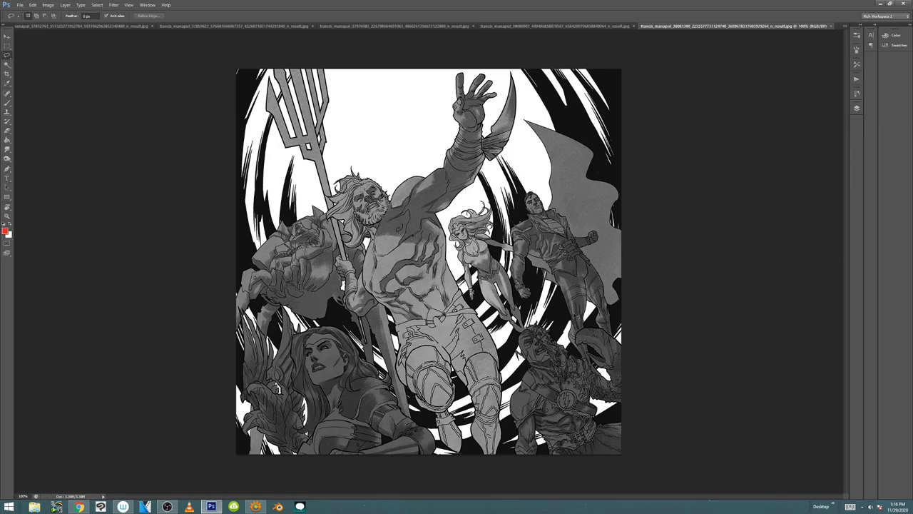
{"action": "key", "text": "ctrl+w"}
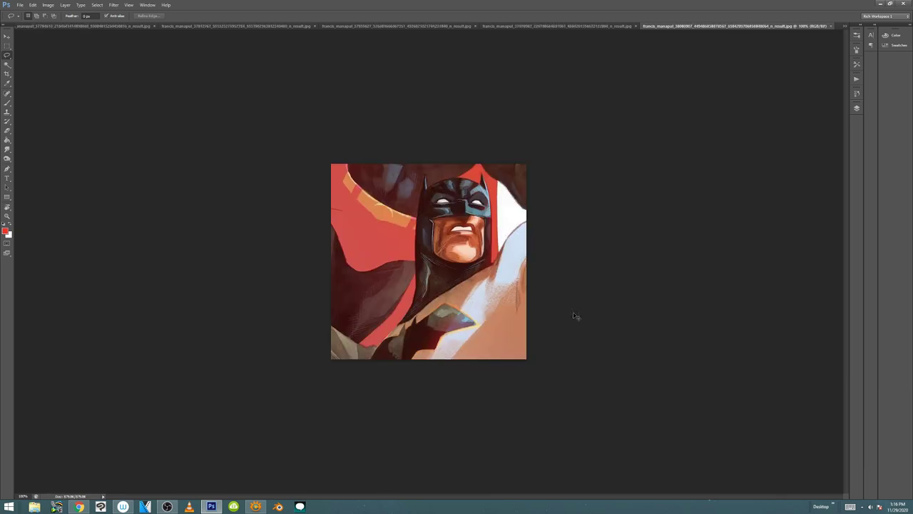
{"action": "key", "text": "ctrl+w"}
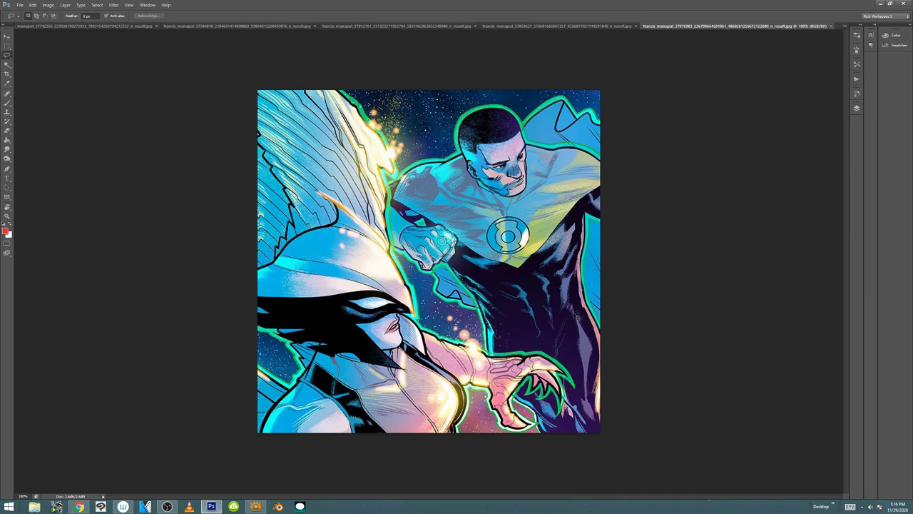
{"action": "key", "text": "ctrl+w"}
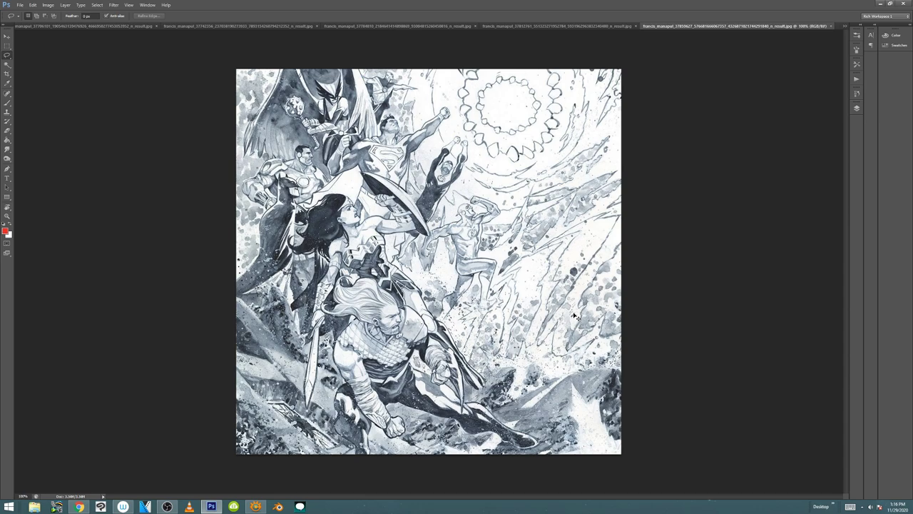
{"action": "key", "text": "ctrl+w"}
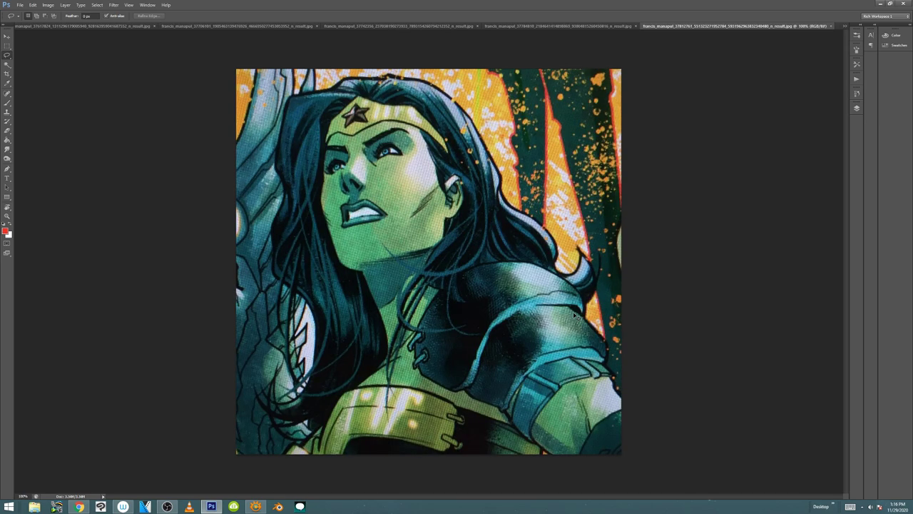
{"action": "key", "text": "ctrl+w"}
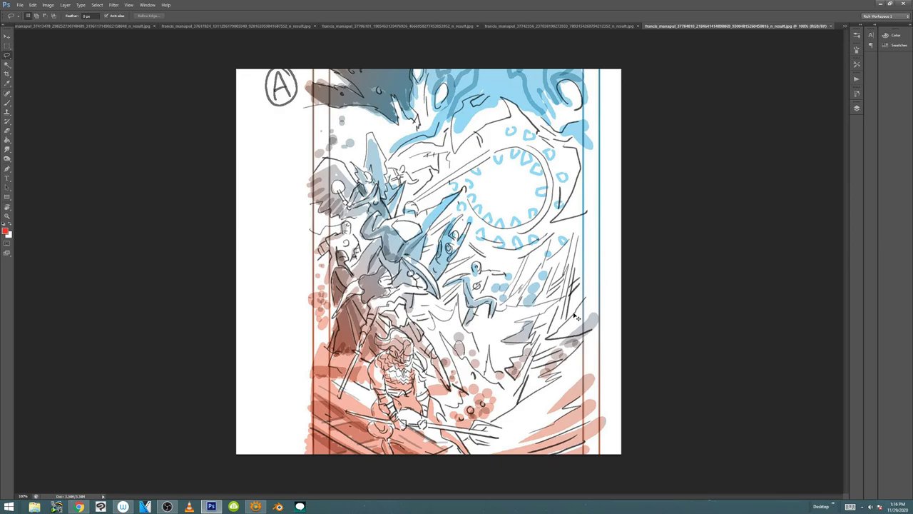
Step: Examine the red and blue composition sketch marked A at 200% zoom, and close it
{"action": "key", "text": "ctrl+plus"}
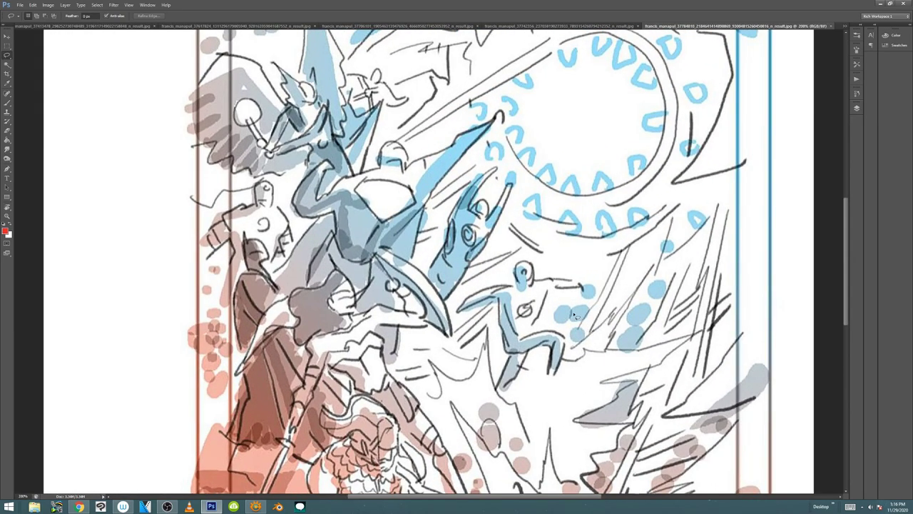
{"action": "scroll", "coordinate": [575, 316], "scroll_direction": "down", "scroll_amount": 3}
{"action": "scroll", "coordinate": [535, 436], "scroll_direction": "down", "scroll_amount": 5}
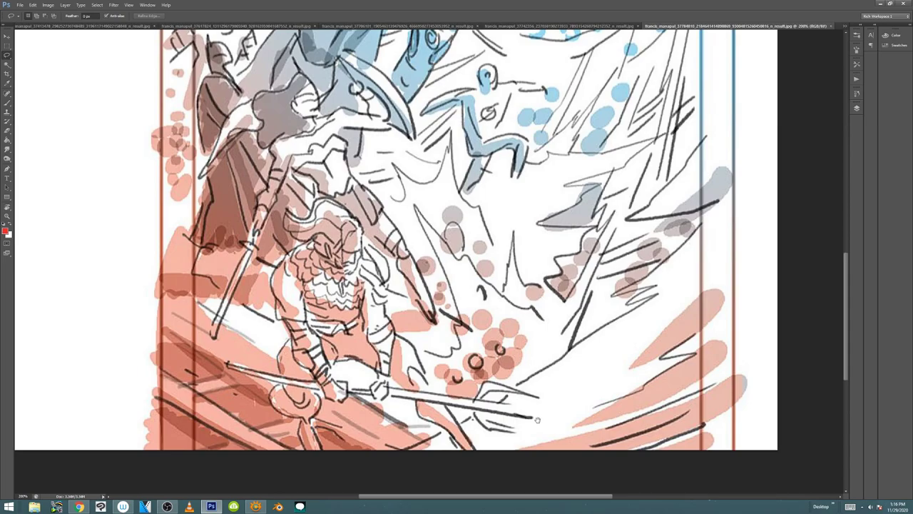
{"action": "scroll", "coordinate": [537, 409], "scroll_direction": "up", "scroll_amount": 5}
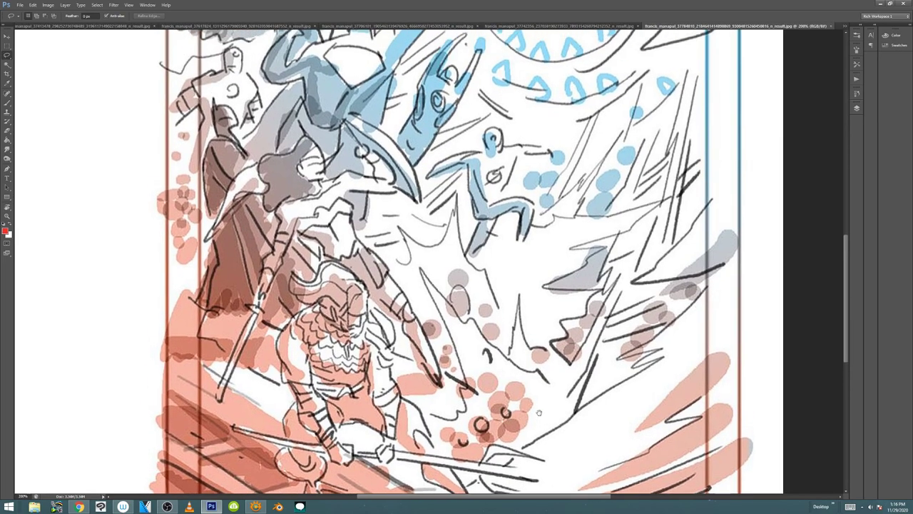
{"action": "scroll", "coordinate": [538, 417], "scroll_direction": "up", "scroll_amount": 3}
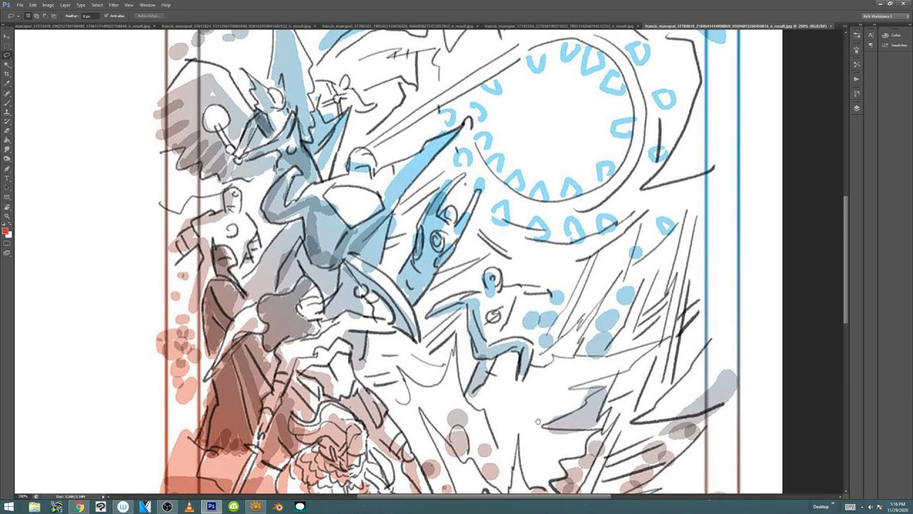
{"action": "scroll", "coordinate": [537, 424], "scroll_direction": "up", "scroll_amount": 3}
{"action": "mouse_move", "coordinate": [530, 434]}
{"action": "left_mouse_down"}
{"action": "mouse_move", "coordinate": [523, 491]}
{"action": "mouse_move", "coordinate": [523, 430]}
{"action": "left_mouse_up"}
{"action": "key", "text": "ctrl+minus"}
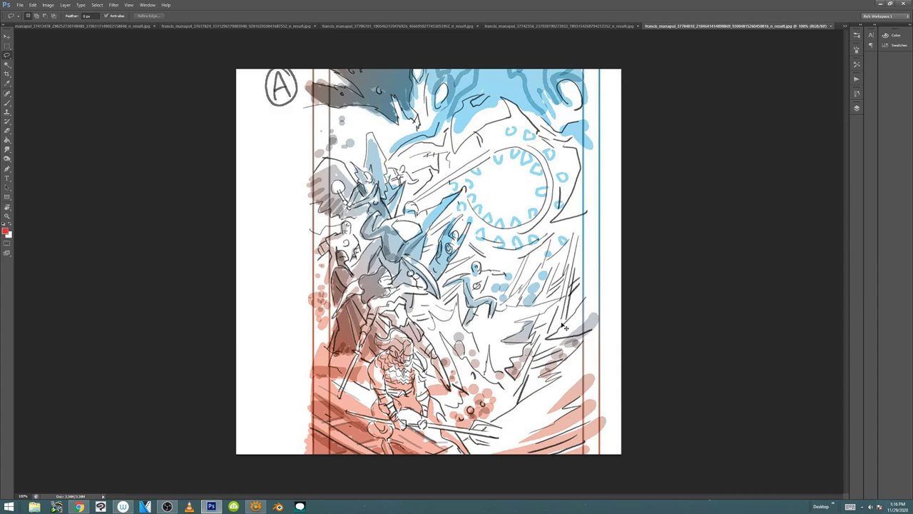
{"action": "key", "text": "ctrl+w"}
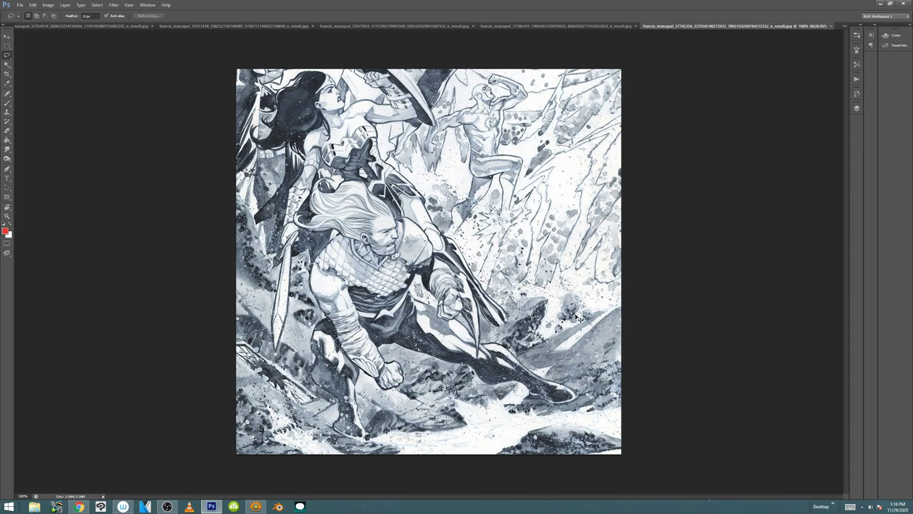
Step: Close the ink-wash Aquaman and Wonder Woman battle, its coloured version and the camel silhouette images one after another
{"action": "key", "text": "ctrl+w"}
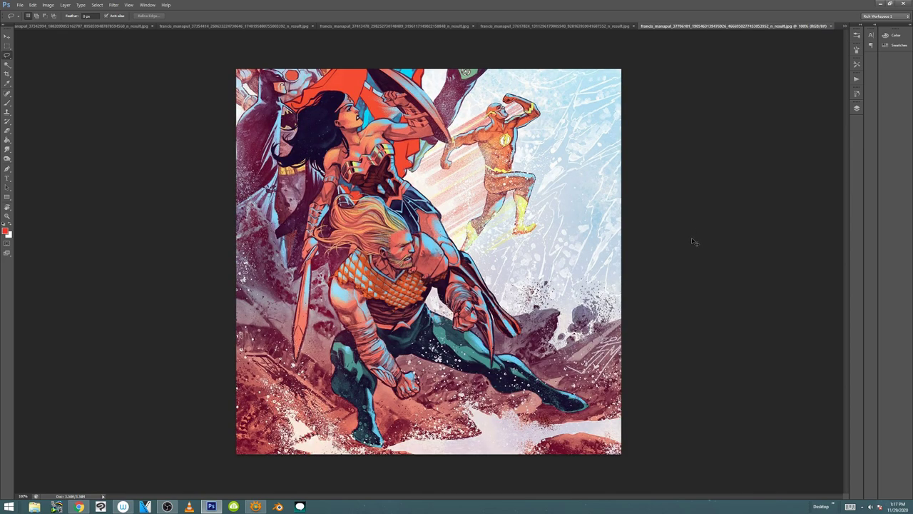
{"action": "key", "text": "ctrl+w"}
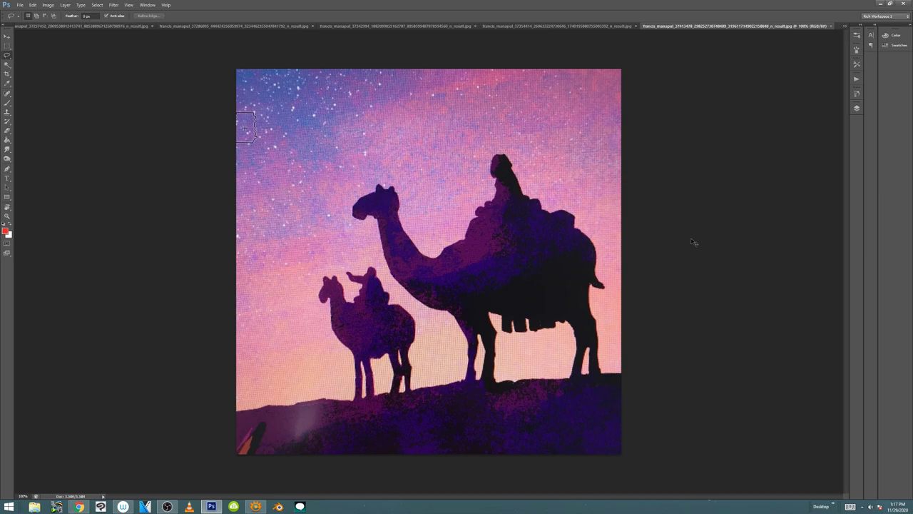
{"action": "key", "text": "ctrl+w"}
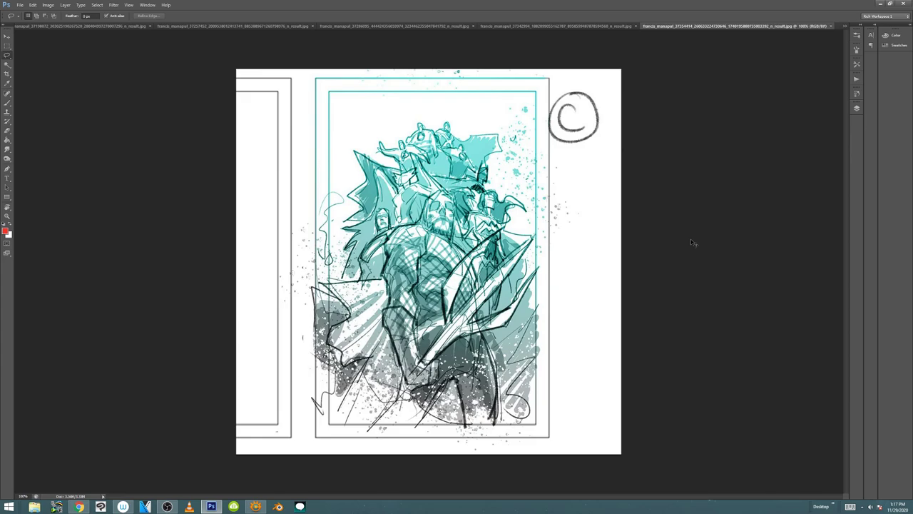
Step: Examine the teal composition sketch marked C, alternating between 200% and 100% zoom, and close it
{"action": "key", "text": "ctrl+plus"}
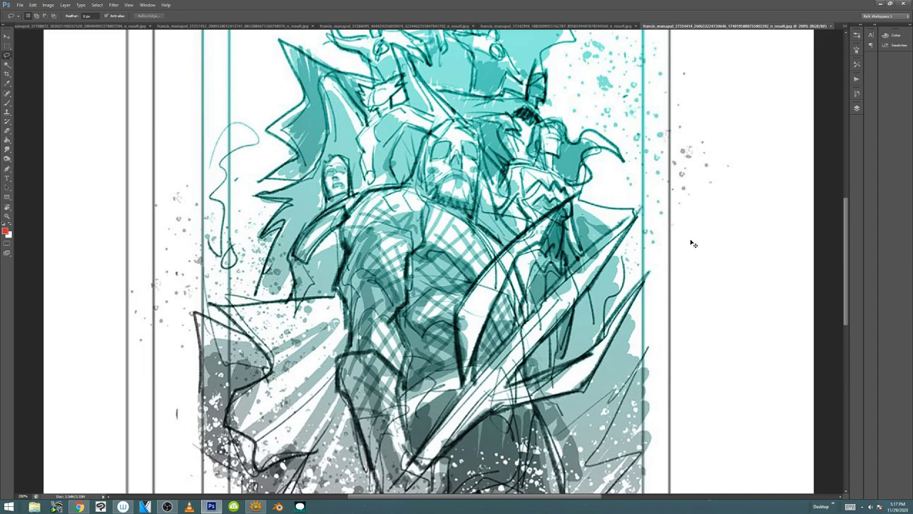
{"action": "key", "text": "ctrl+minus"}
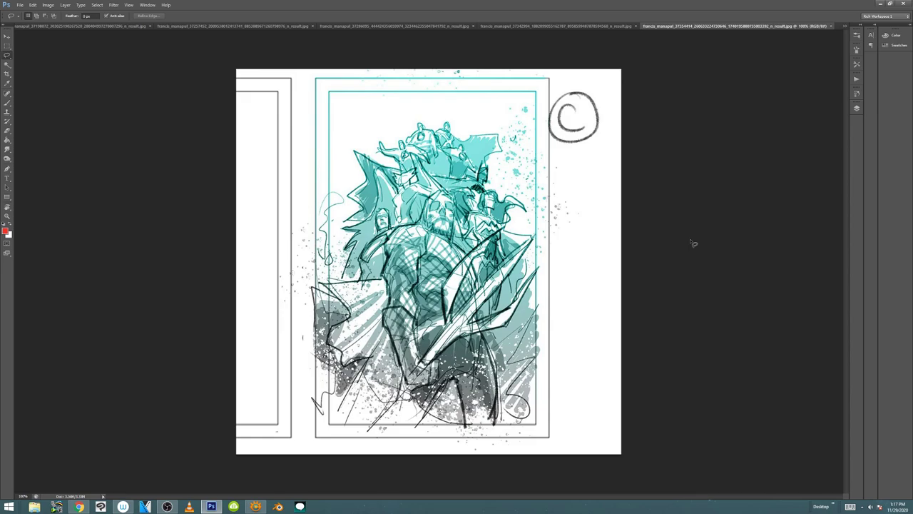
{"action": "key", "text": "ctrl+plus"}
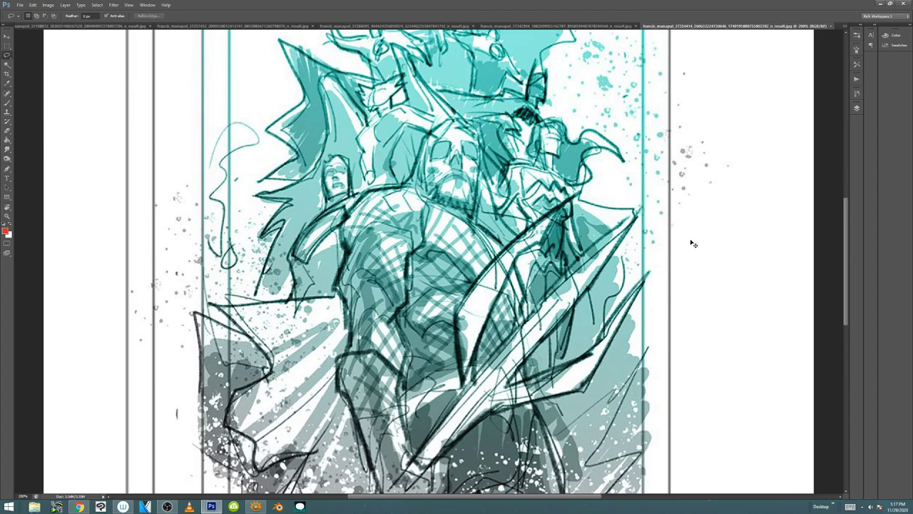
{"action": "key", "text": "ctrl+minus"}
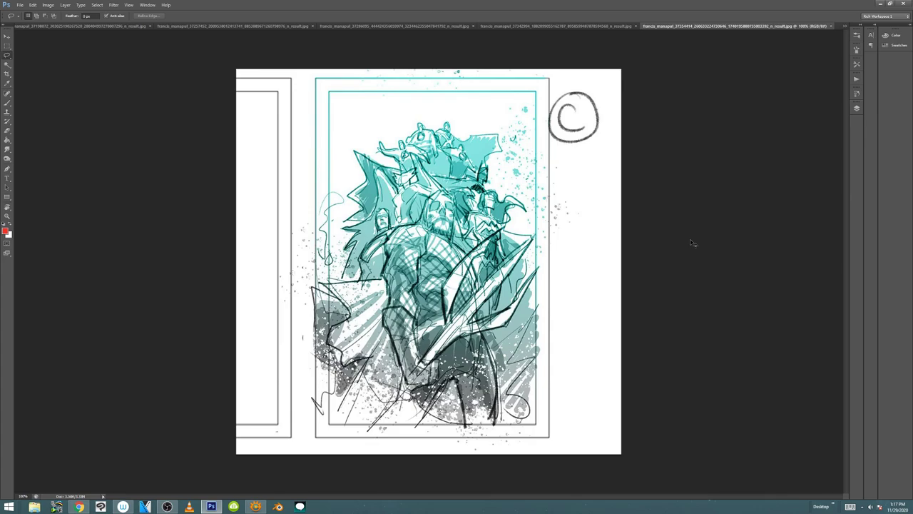
{"action": "key", "text": "ctrl+plus"}
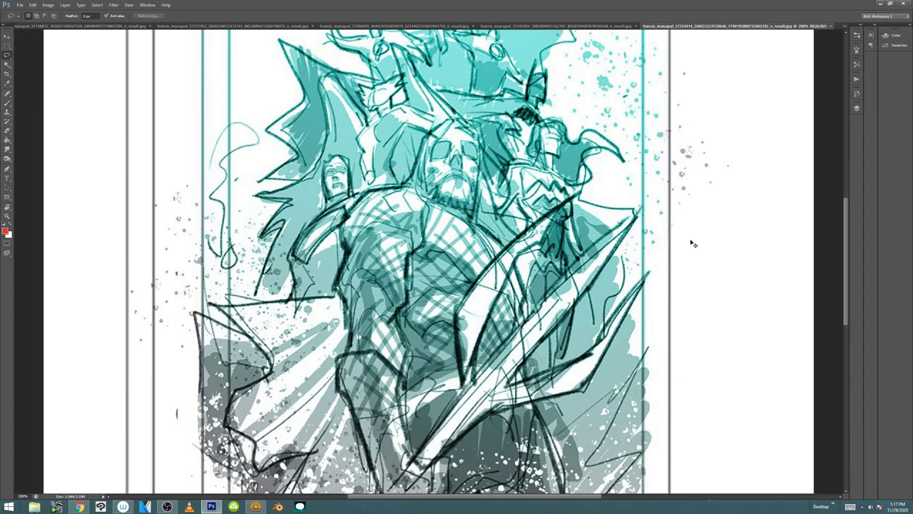
{"action": "key", "text": "ctrl+minus"}
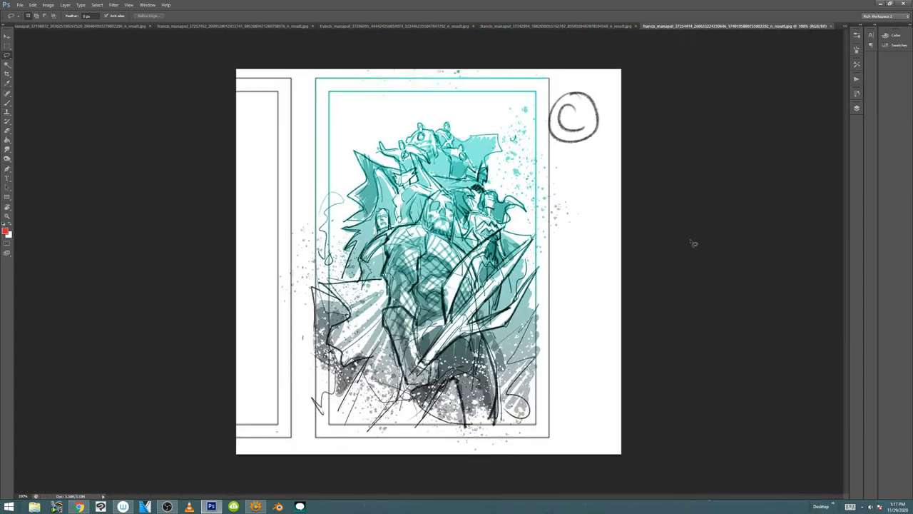
{"action": "key", "text": "ctrl+w"}
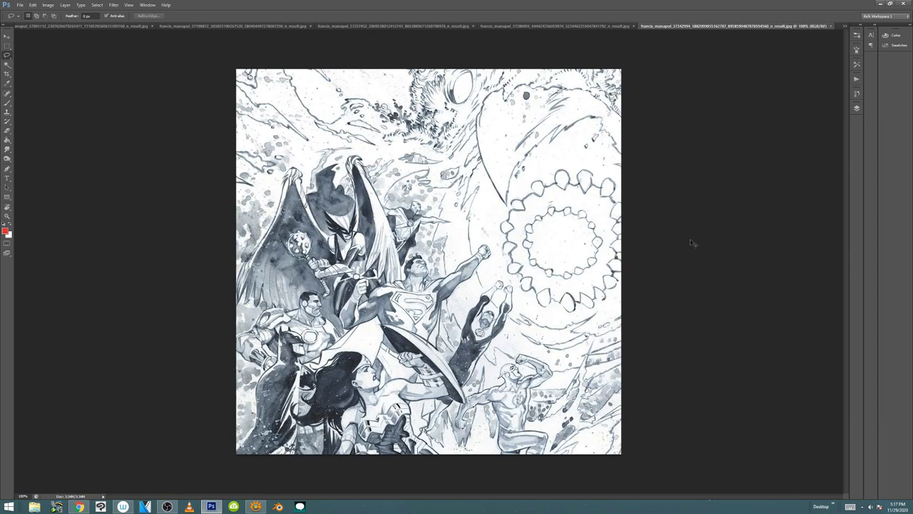
Step: Close the open images from the ink-wash team battle through the black-and-white hero group to the red seahorse
{"action": "key", "text": "ctrl+w"}
{"action": "key", "text": "ctrl+w"}
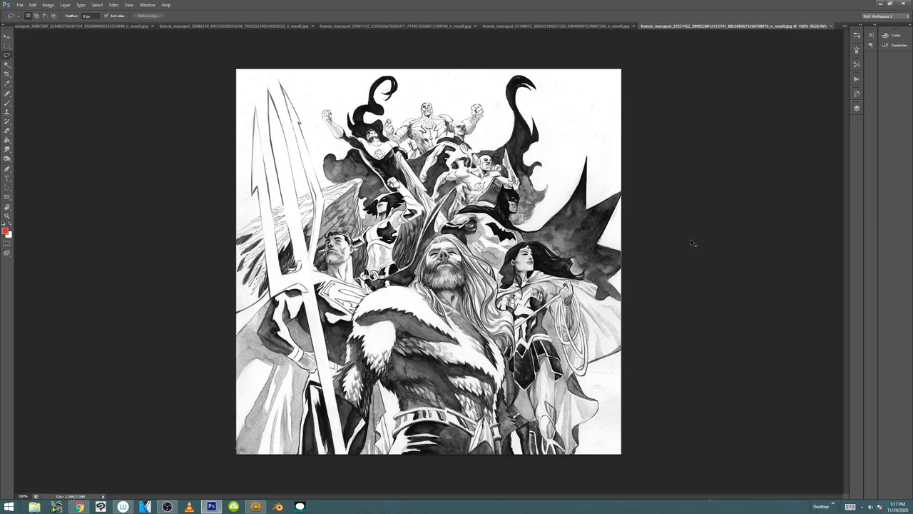
{"action": "key", "text": "ctrl+w"}
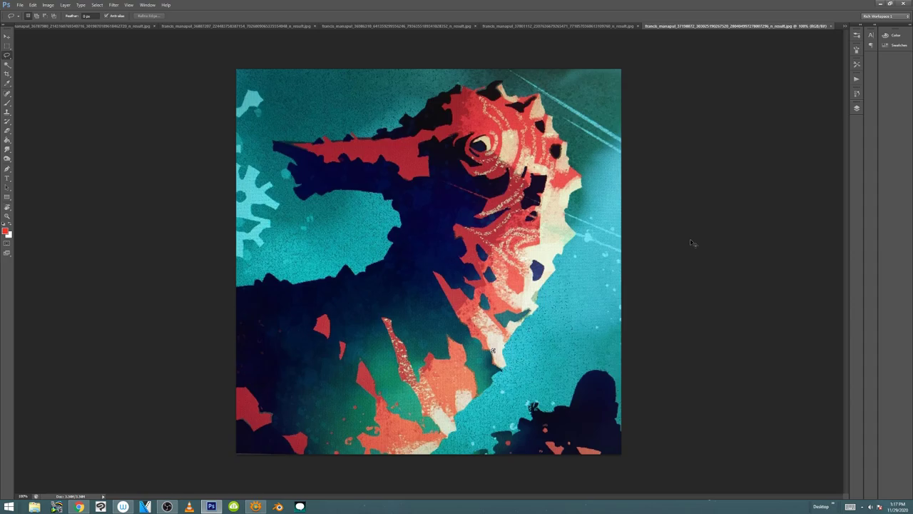
{"action": "key", "text": "ctrl+w"}
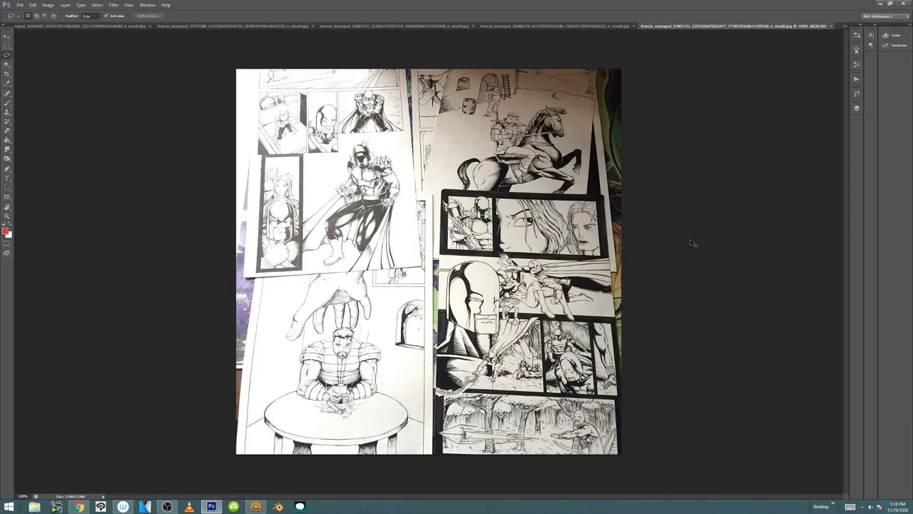
Step: Examine the photographed inked comic pages at 200% zoom, from the upper panels to the lower ones, and close the image
{"action": "key", "text": "ctrl+plus"}
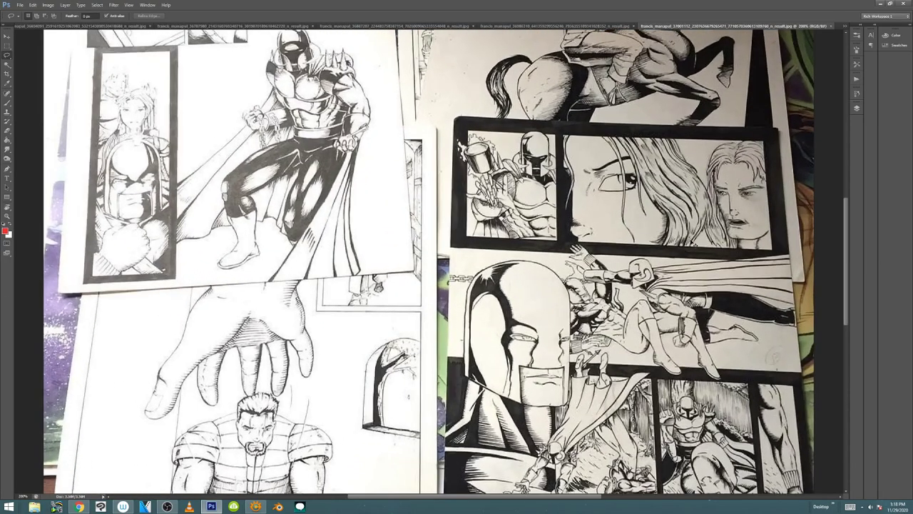
{"action": "left_click_drag", "start_coordinate": [738, 402], "coordinate": [650, 309]}
{"action": "left_click_drag", "start_coordinate": [668, 489], "coordinate": [667, 416]}
{"action": "left_click_drag", "start_coordinate": [651, 122], "coordinate": [654, 461]}
{"action": "left_click_drag", "start_coordinate": [647, 411], "coordinate": [641, 446]}
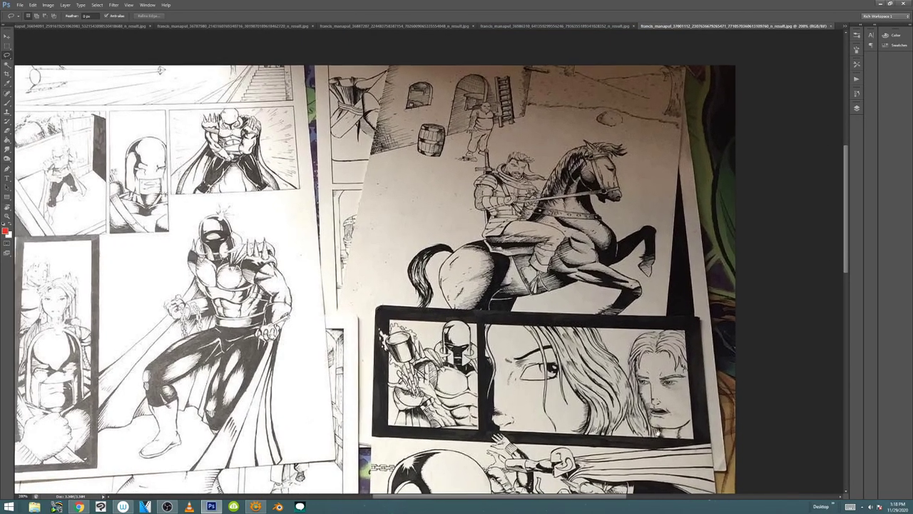
{"action": "left_click_drag", "start_coordinate": [585, 421], "coordinate": [653, 380]}
{"action": "left_click_drag", "start_coordinate": [653, 471], "coordinate": [650, 387]}
{"action": "left_click_drag", "start_coordinate": [635, 489], "coordinate": [650, 411]}
{"action": "scroll", "coordinate": [652, 391], "scroll_direction": "down", "scroll_amount": 3}
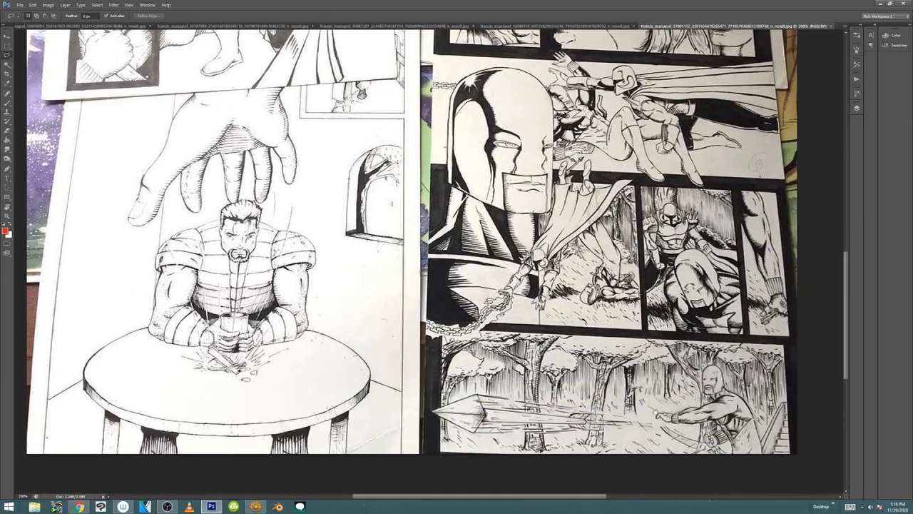
{"action": "scroll", "coordinate": [410, 263], "scroll_direction": "up", "scroll_amount": 2}
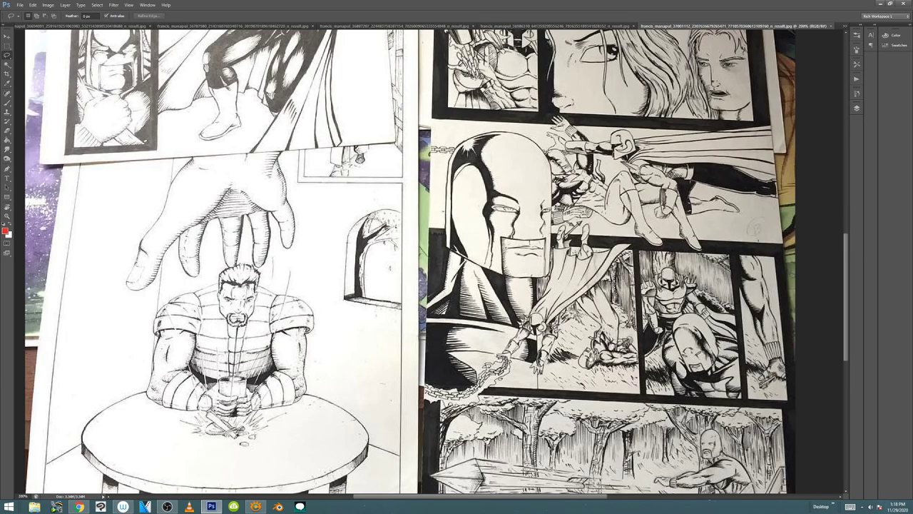
{"action": "scroll", "coordinate": [410, 264], "scroll_direction": "up", "scroll_amount": 8}
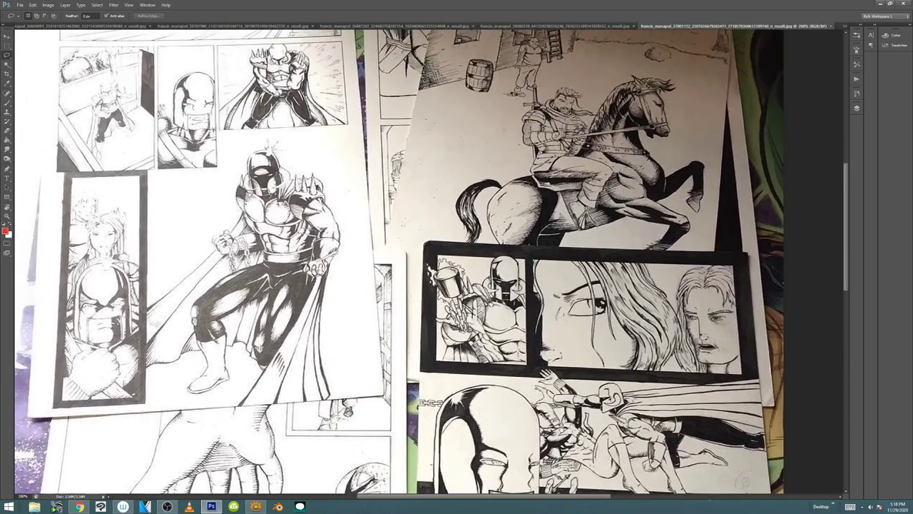
{"action": "scroll", "coordinate": [410, 264], "scroll_direction": "up", "scroll_amount": 3}
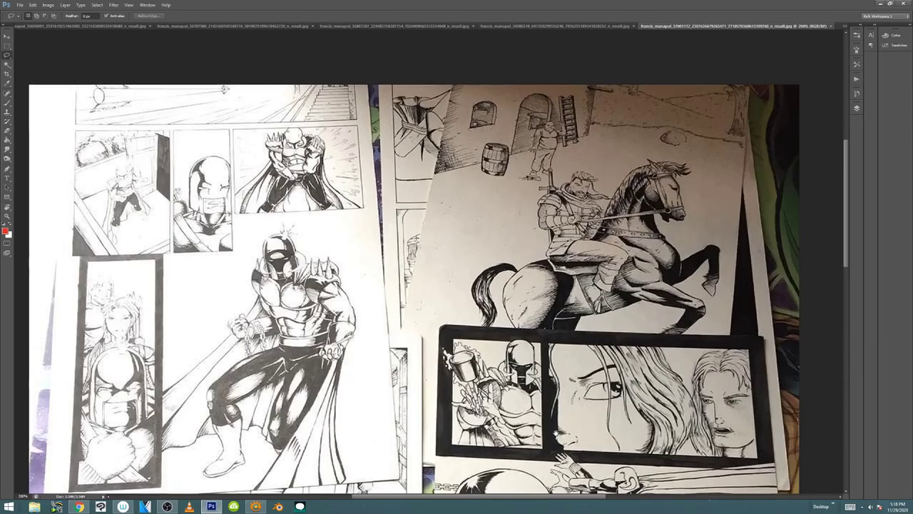
{"action": "scroll", "coordinate": [410, 263], "scroll_direction": "down", "scroll_amount": 8}
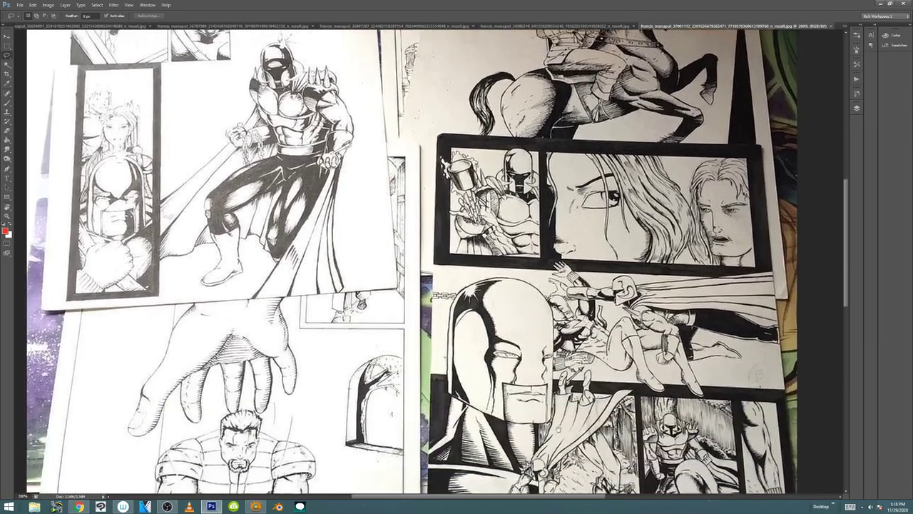
{"action": "scroll", "coordinate": [410, 264], "scroll_direction": "down", "scroll_amount": 3}
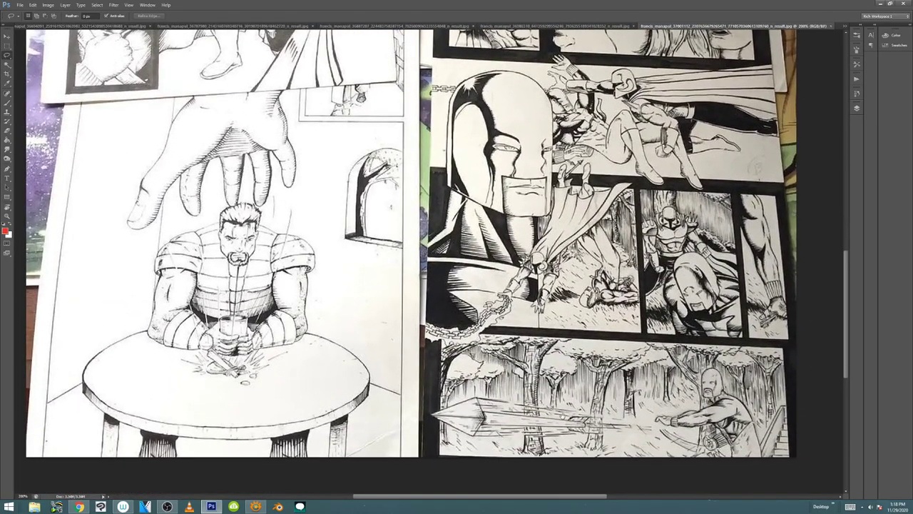
{"action": "scroll", "coordinate": [410, 263], "scroll_direction": "up", "scroll_amount": 9}
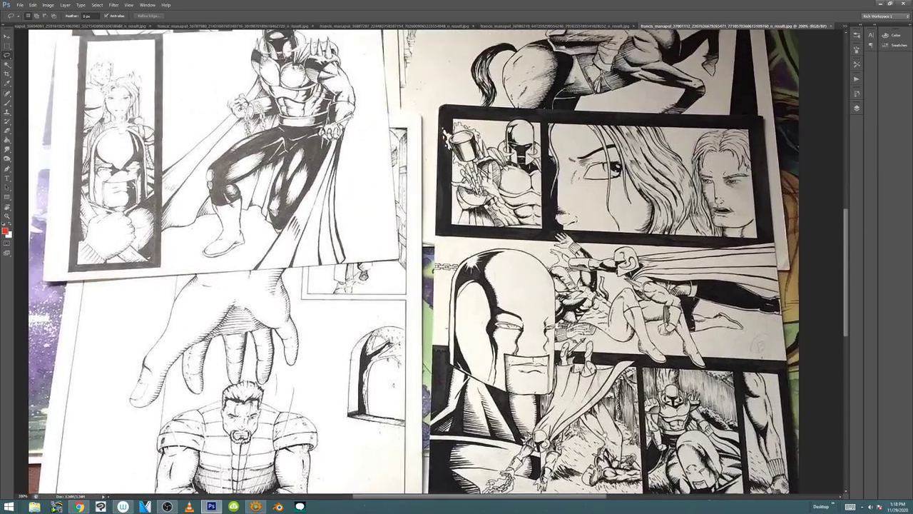
{"action": "scroll", "coordinate": [354, 445], "scroll_direction": "up", "scroll_amount": 4}
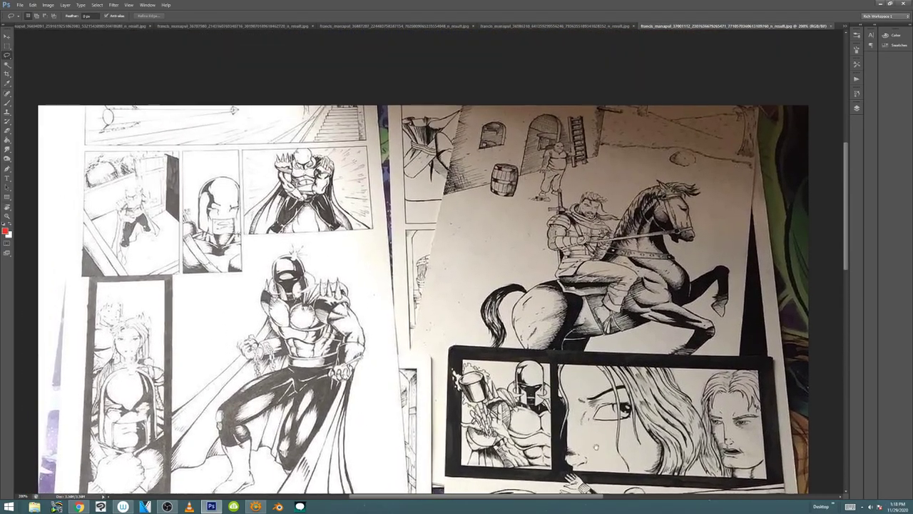
{"action": "key", "text": "ctrl+w"}
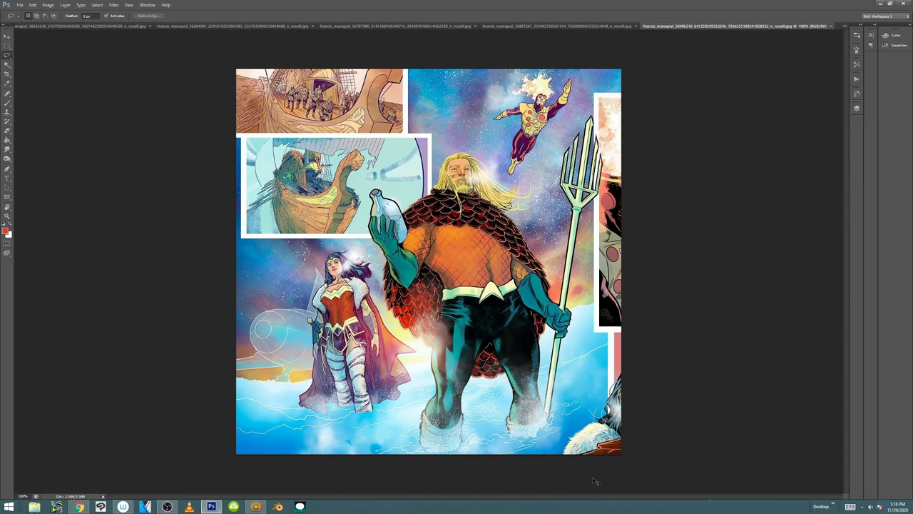
Step: Examine the coloured Aquaman page with the ship panels, trident and Wonder Woman figure at 200% zoom, and close it
{"action": "key", "text": "ctrl+plus"}
{"action": "left_click_drag", "start_coordinate": [409, 93], "coordinate": [459, 350]}
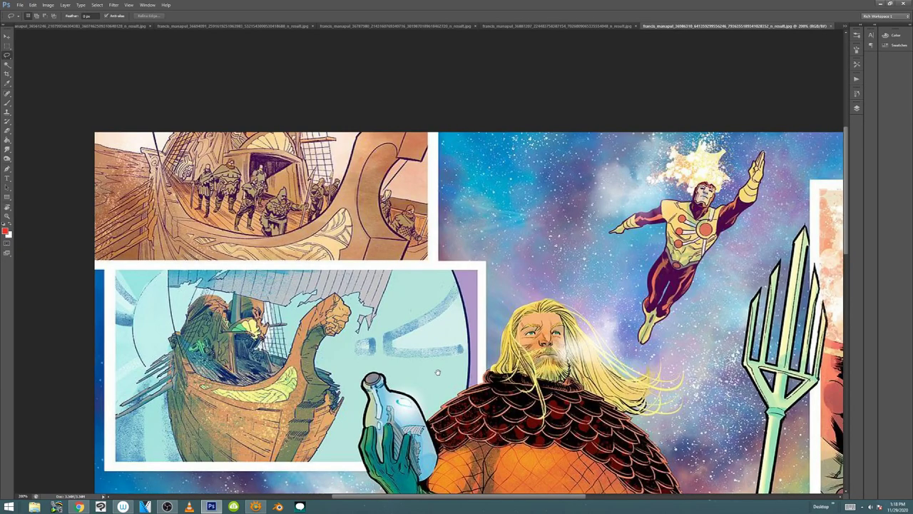
{"action": "left_click_drag", "start_coordinate": [433, 382], "coordinate": [431, 378]}
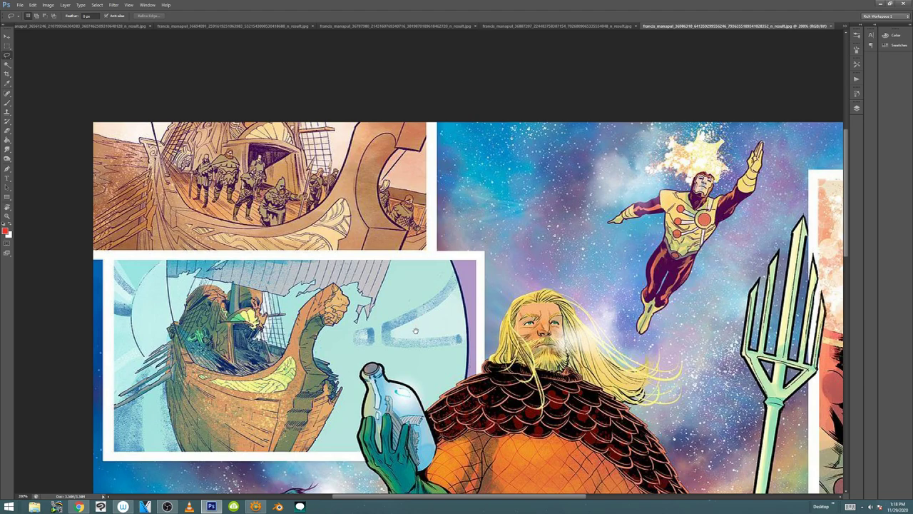
{"action": "left_click_drag", "start_coordinate": [472, 492], "coordinate": [405, 333]}
{"action": "scroll", "coordinate": [404, 333], "scroll_direction": "down", "scroll_amount": 3}
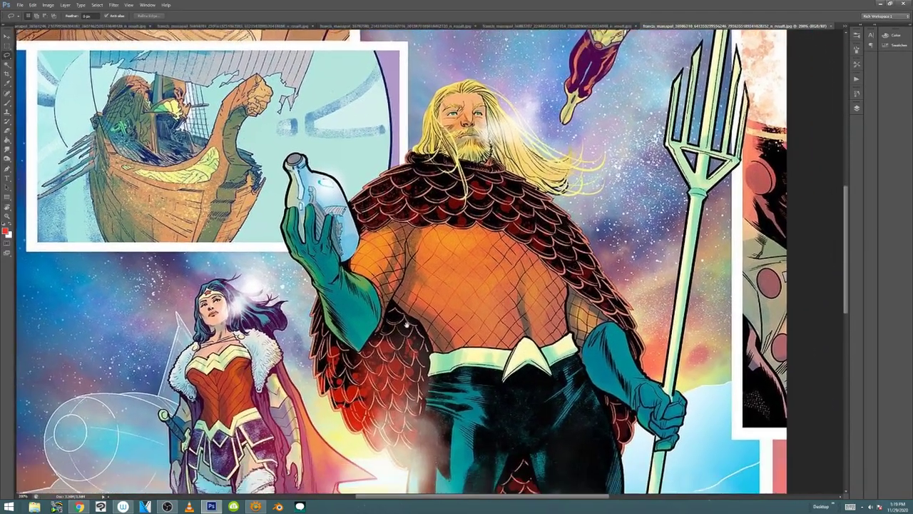
{"action": "scroll", "coordinate": [506, 367], "scroll_direction": "down", "scroll_amount": 5}
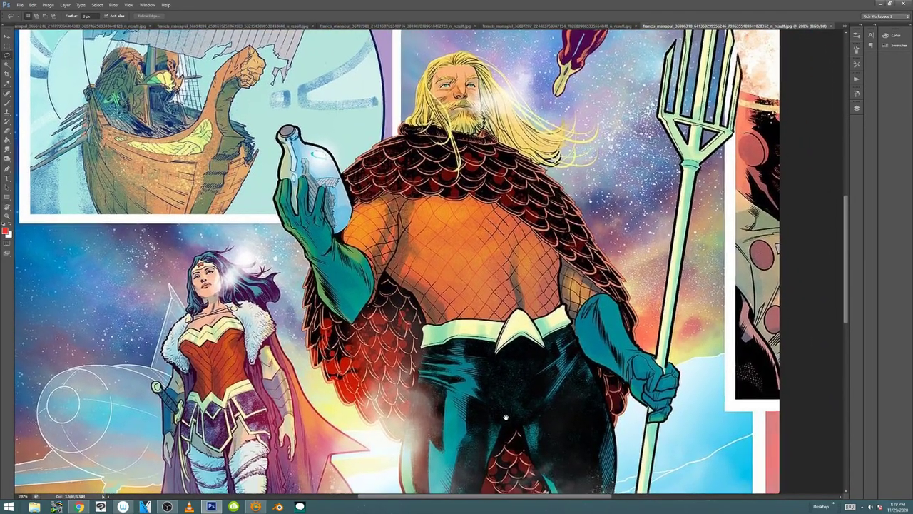
{"action": "scroll", "coordinate": [507, 389], "scroll_direction": "down", "scroll_amount": 2}
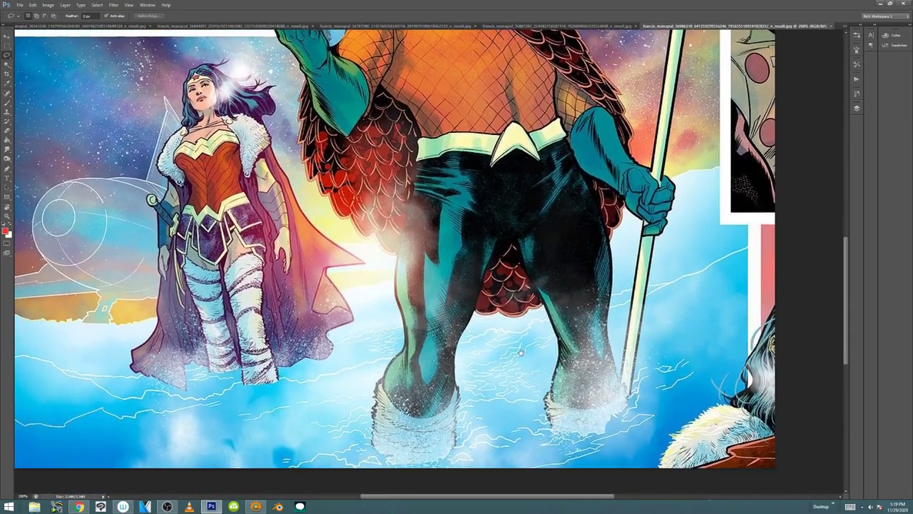
{"action": "scroll", "coordinate": [503, 389], "scroll_direction": "up", "scroll_amount": 2}
{"action": "left_click_drag", "start_coordinate": [499, 389], "coordinate": [501, 402]}
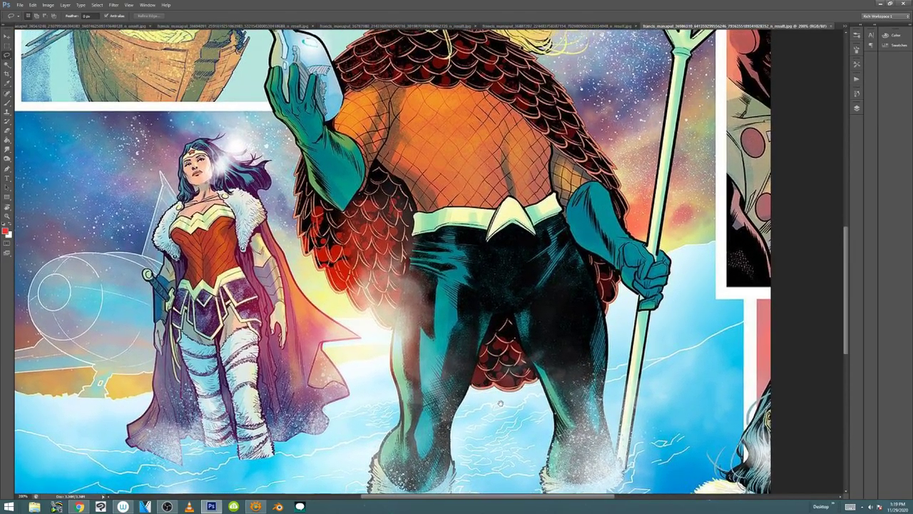
{"action": "key", "text": "ctrl+minus"}
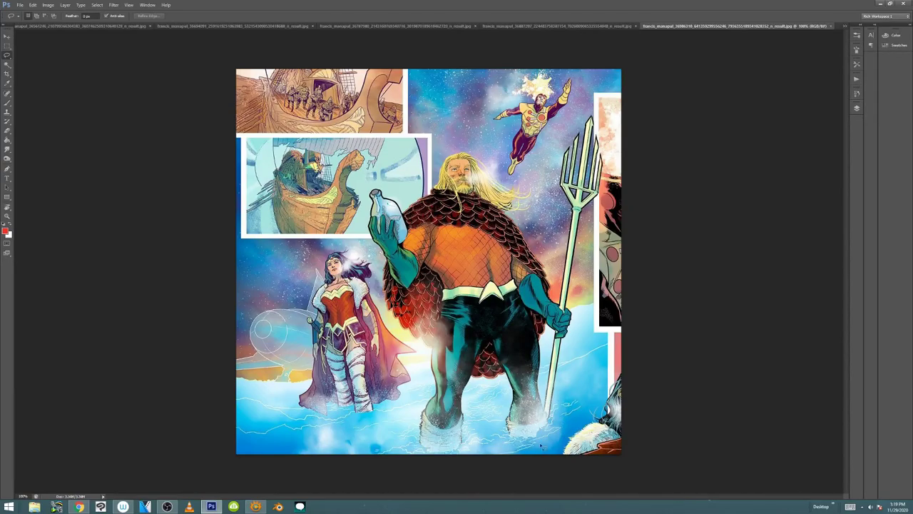
{"action": "scroll", "coordinate": [518, 472], "scroll_direction": "up", "scroll_amount": 3}
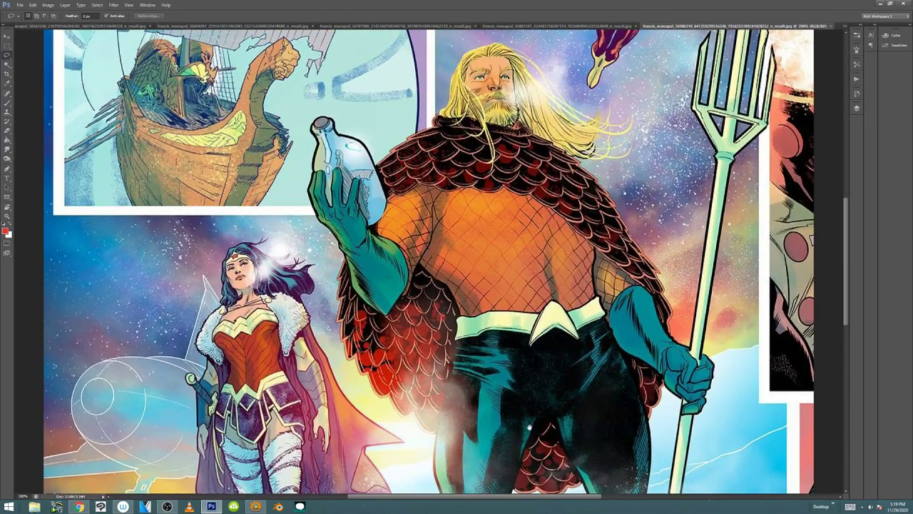
{"action": "scroll", "coordinate": [514, 428], "scroll_direction": "down", "scroll_amount": 2}
{"action": "scroll", "coordinate": [512, 412], "scroll_direction": "down", "scroll_amount": 1}
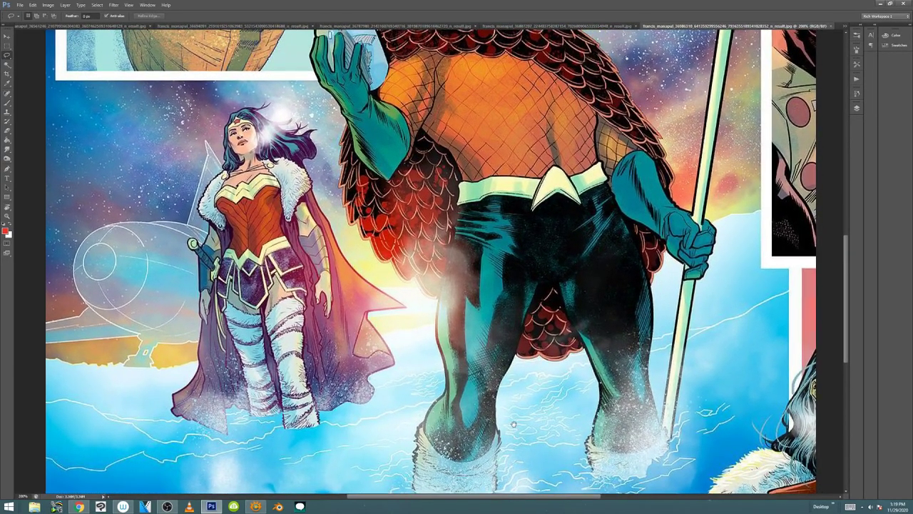
{"action": "scroll", "coordinate": [513, 420], "scroll_direction": "up", "scroll_amount": 1}
{"action": "scroll", "coordinate": [513, 421], "scroll_direction": "up", "scroll_amount": 5}
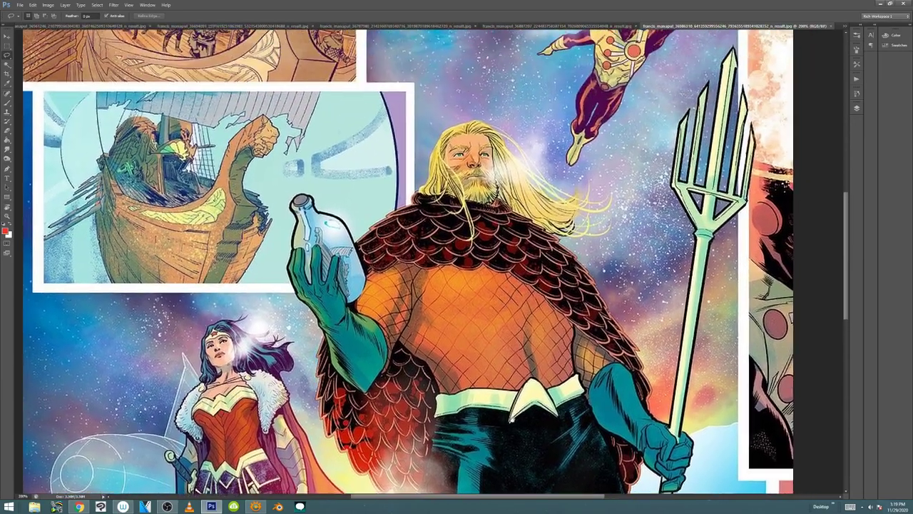
{"action": "key", "text": "ctrl+shift+Tab"}
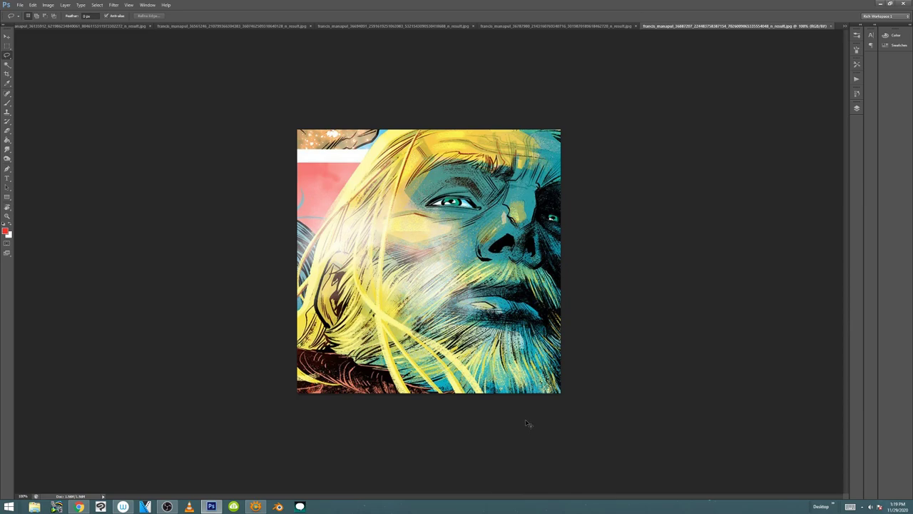
Step: Examine the blond Aquaman face close-up at 200% zoom, and close it, the coloured panel page and the orange-accented hero group
{"action": "key", "text": "ctrl+plus"}
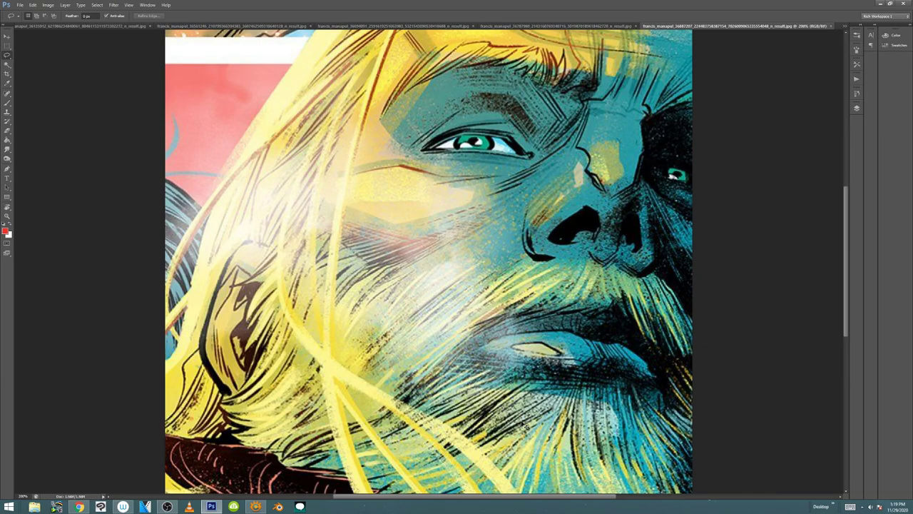
{"action": "key", "text": "ctrl+minus"}
{"action": "key", "text": "ctrl+w"}
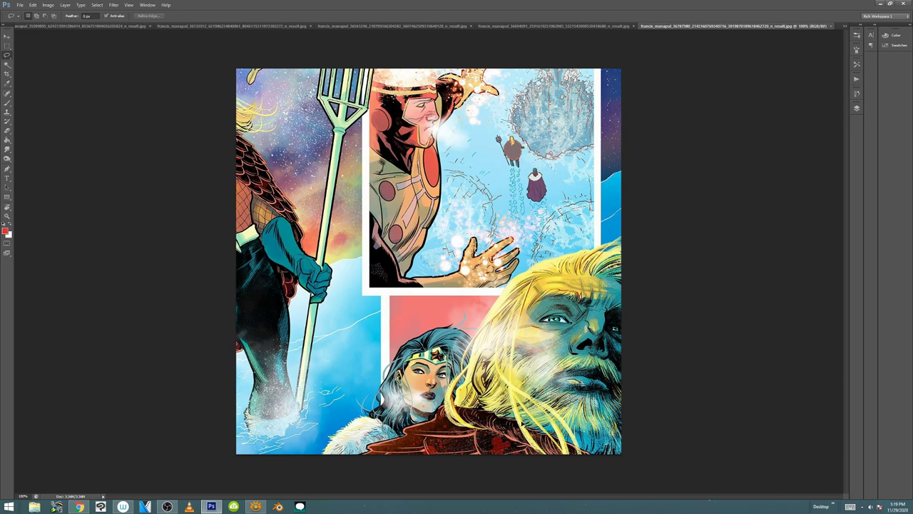
{"action": "key", "text": "ctrl+w"}
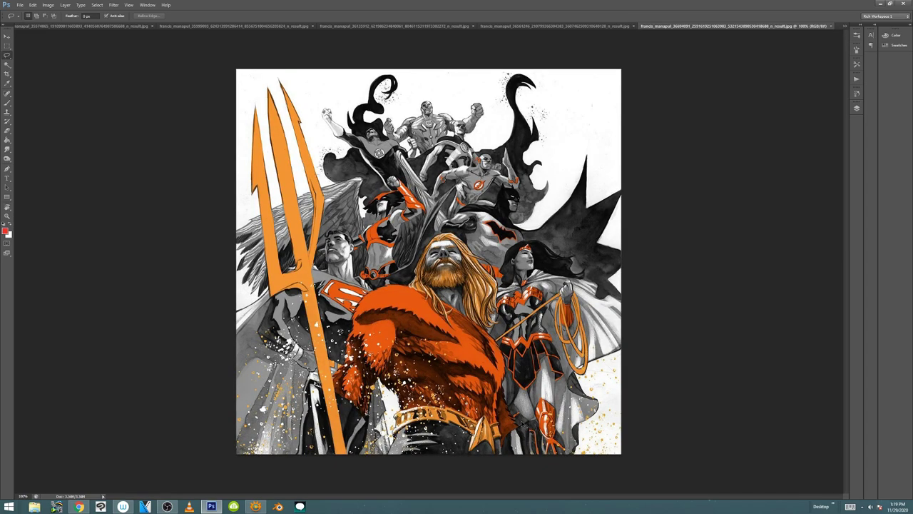
{"action": "key", "text": "ctrl+w"}
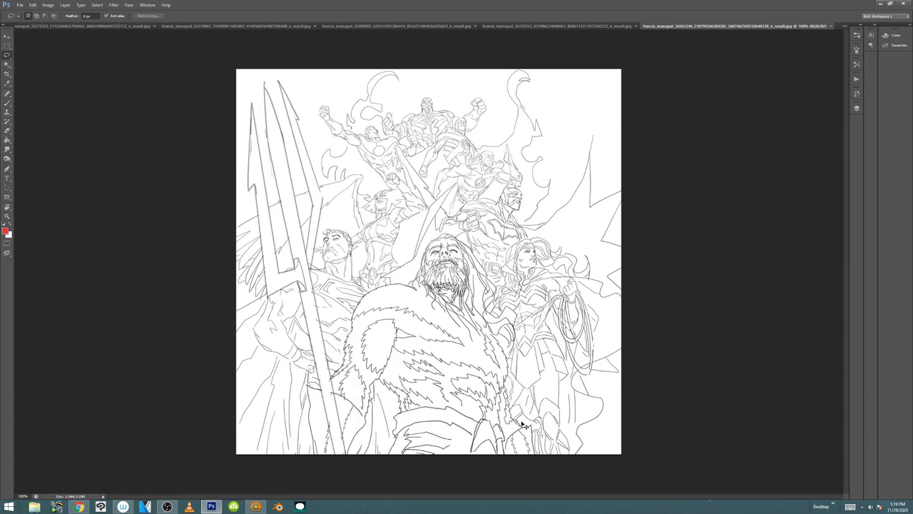
Step: Examine the hero group line art at 200% zoom, comparing the foreground figures with the flying ones above
{"action": "key", "text": "ctrl+plus"}
{"action": "left_click_drag", "start_coordinate": [705, 240], "coordinate": [699, 304]}
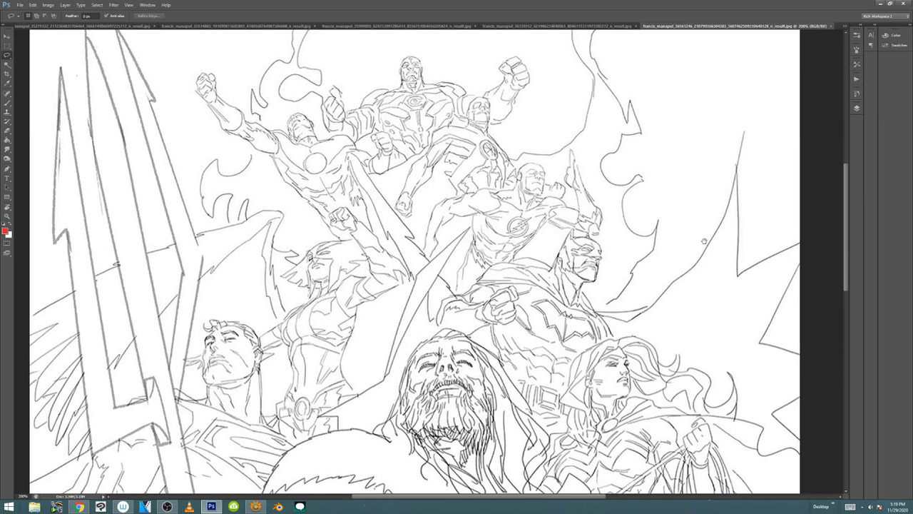
{"action": "left_click_drag", "start_coordinate": [697, 249], "coordinate": [694, 269]}
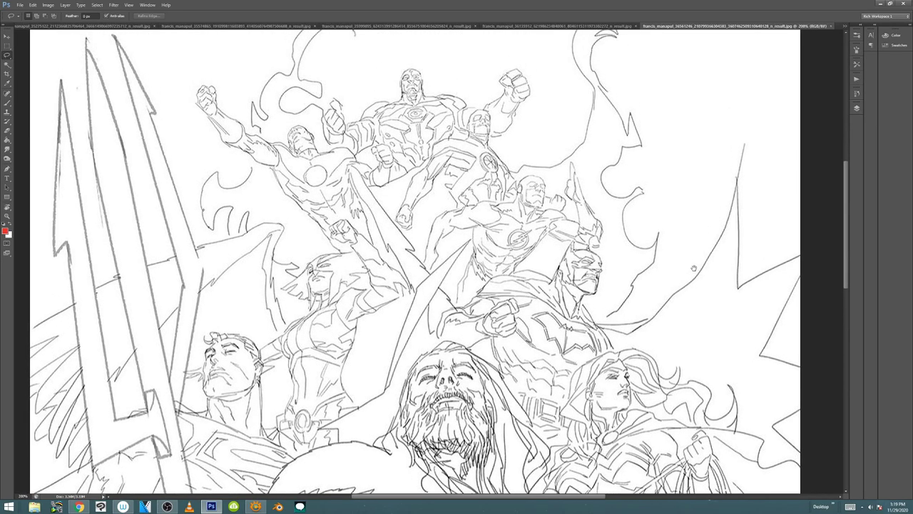
{"action": "left_click_drag", "start_coordinate": [694, 268], "coordinate": [691, 246]}
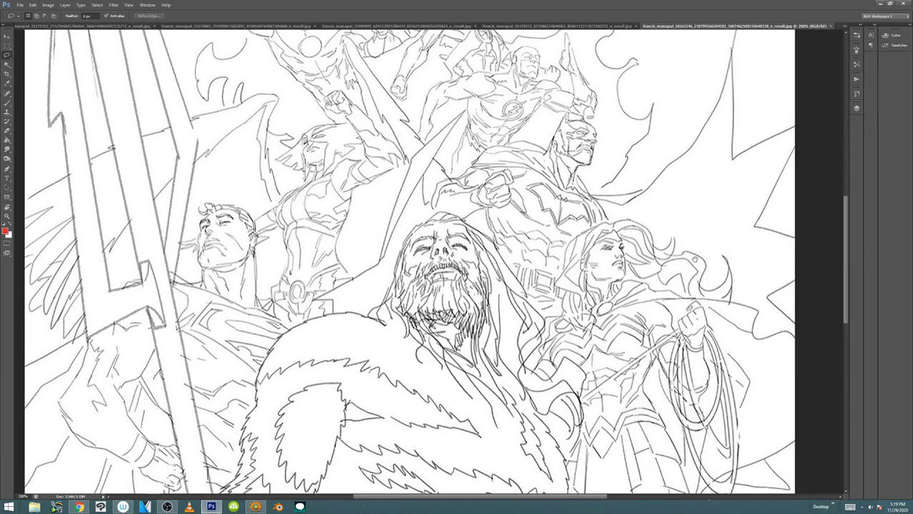
{"action": "left_click_drag", "start_coordinate": [695, 259], "coordinate": [692, 180]}
{"action": "scroll", "coordinate": [685, 171], "scroll_direction": "down", "scroll_amount": 8}
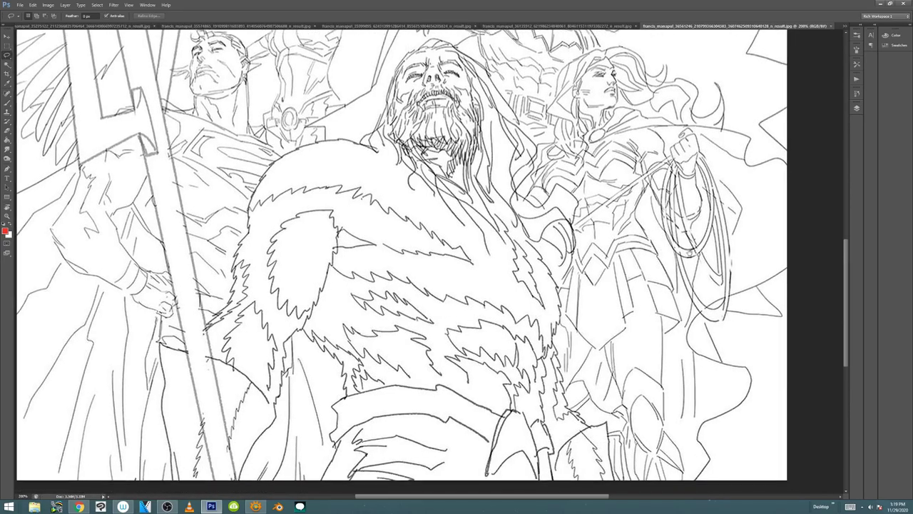
{"action": "scroll", "coordinate": [672, 284], "scroll_direction": "up", "scroll_amount": 10}
{"action": "scroll", "coordinate": [673, 285], "scroll_direction": "up", "scroll_amount": 3}
{"action": "scroll", "coordinate": [612, 349], "scroll_direction": "down", "scroll_amount": 3}
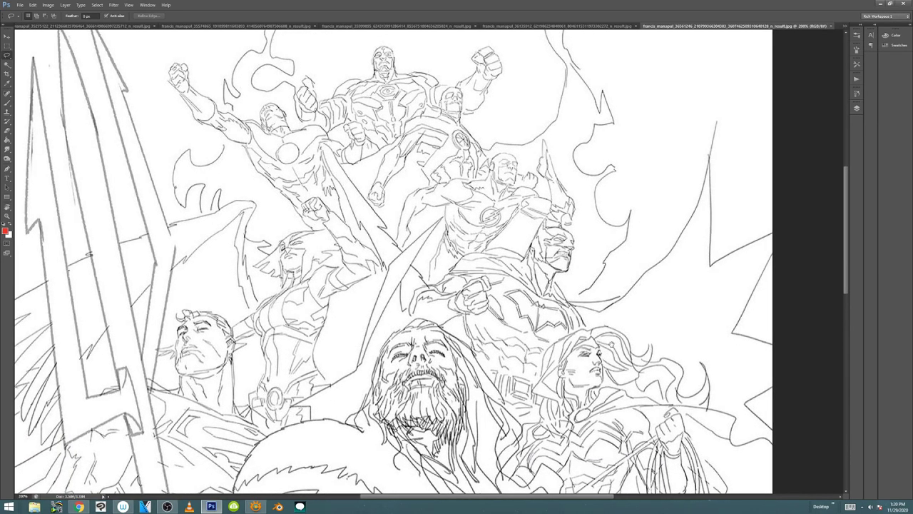
{"action": "scroll", "coordinate": [392, 261], "scroll_direction": "down", "scroll_amount": 4}
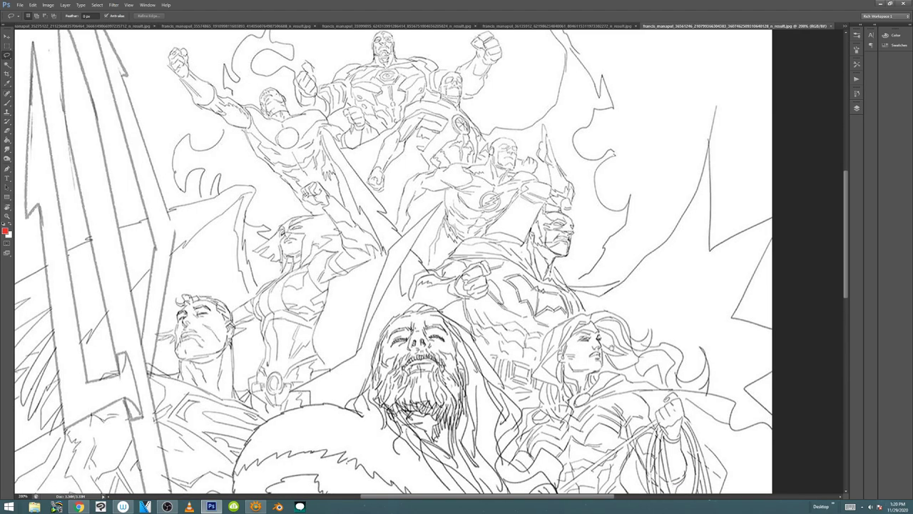
{"action": "scroll", "coordinate": [392, 261], "scroll_direction": "down", "scroll_amount": 2}
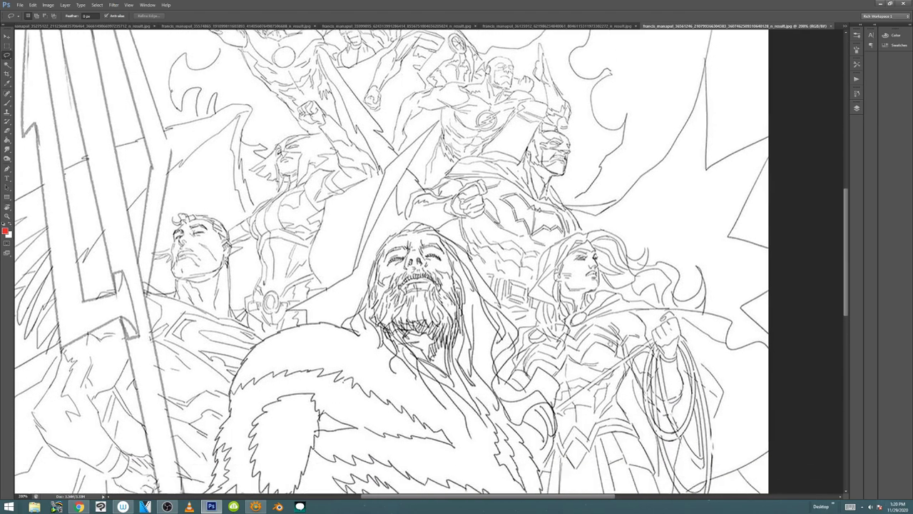
{"action": "scroll", "coordinate": [608, 330], "scroll_direction": "up", "scroll_amount": 6}
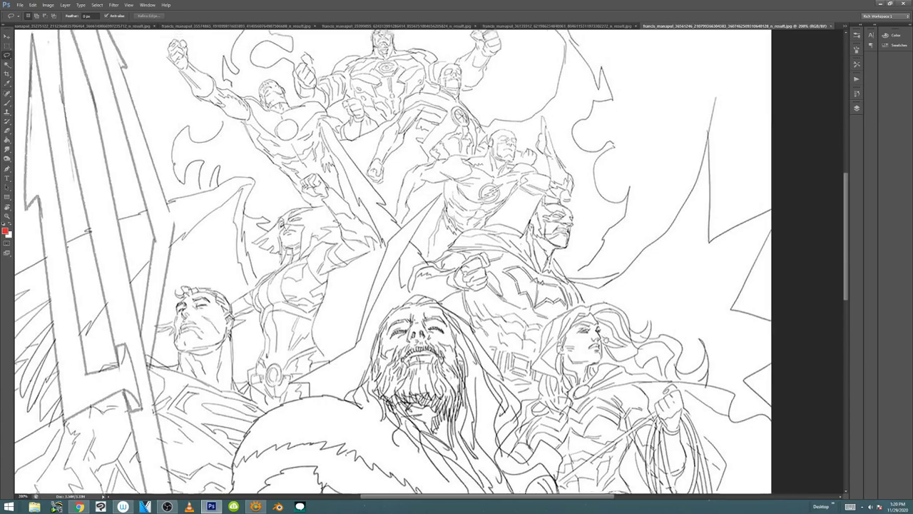
{"action": "left_click_drag", "start_coordinate": [608, 322], "coordinate": [599, 224]}
{"action": "left_click_drag", "start_coordinate": [604, 379], "coordinate": [606, 316]}
{"action": "scroll", "coordinate": [605, 316], "scroll_direction": "up", "scroll_amount": 5}
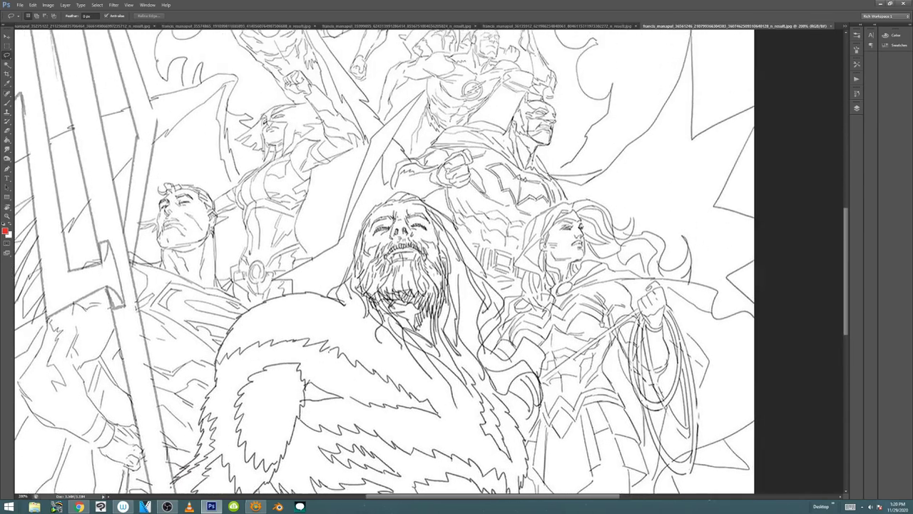
{"action": "scroll", "coordinate": [606, 317], "scroll_direction": "up", "scroll_amount": 2}
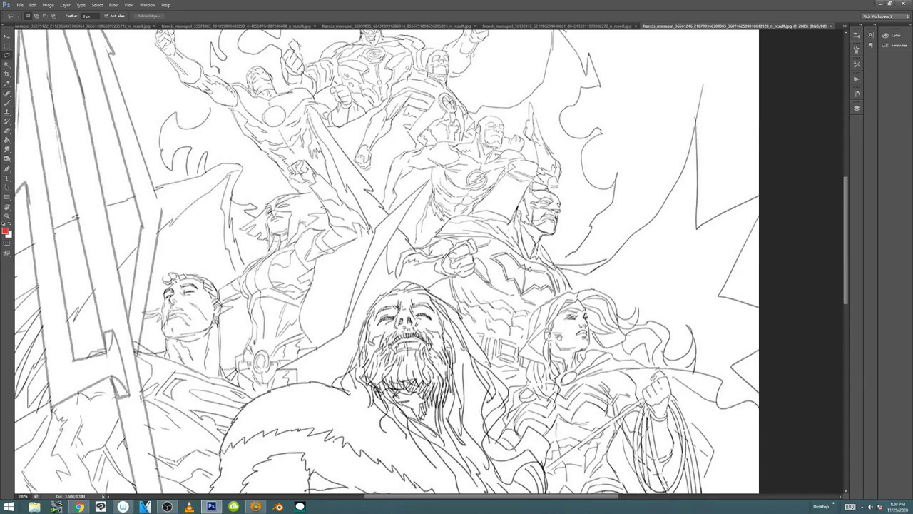
{"action": "scroll", "coordinate": [384, 220], "scroll_direction": "up", "scroll_amount": 3}
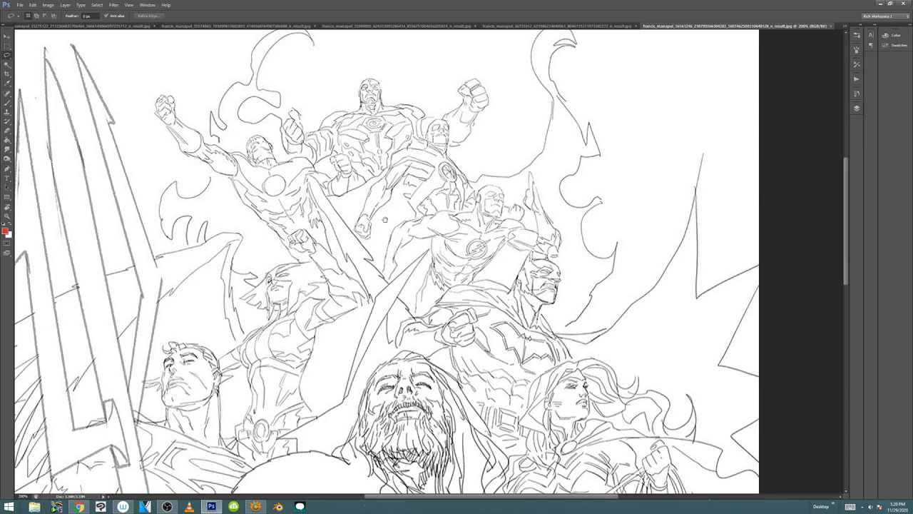
Step: Circle the winged heroine's head in red with the Brush, and undo the mark
{"action": "left_click_drag", "start_coordinate": [323, 265], "coordinate": [196, 223]}
{"action": "left_click_drag", "start_coordinate": [305, 279], "coordinate": [305, 252]}
{"action": "left_click", "coordinate": [305, 252]}
{"action": "key", "text": "b"}
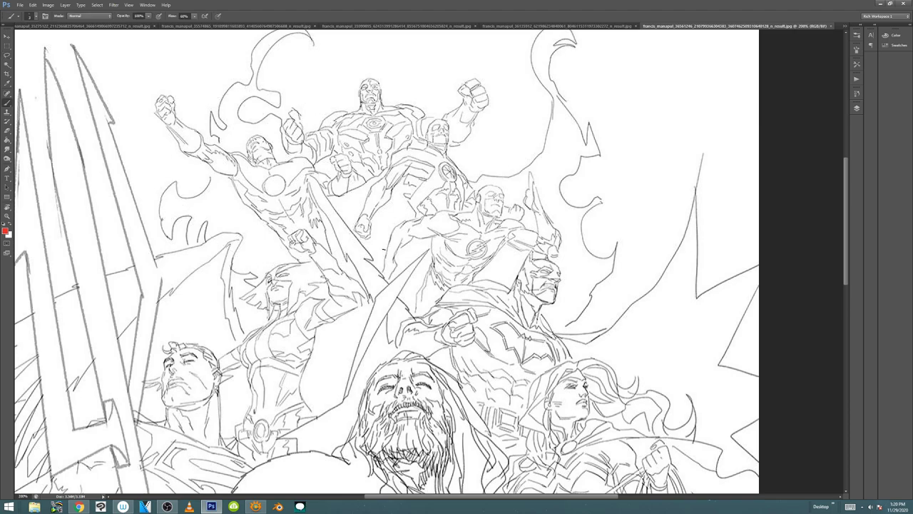
{"action": "scroll", "coordinate": [467, 393], "scroll_direction": "down", "scroll_amount": 3}
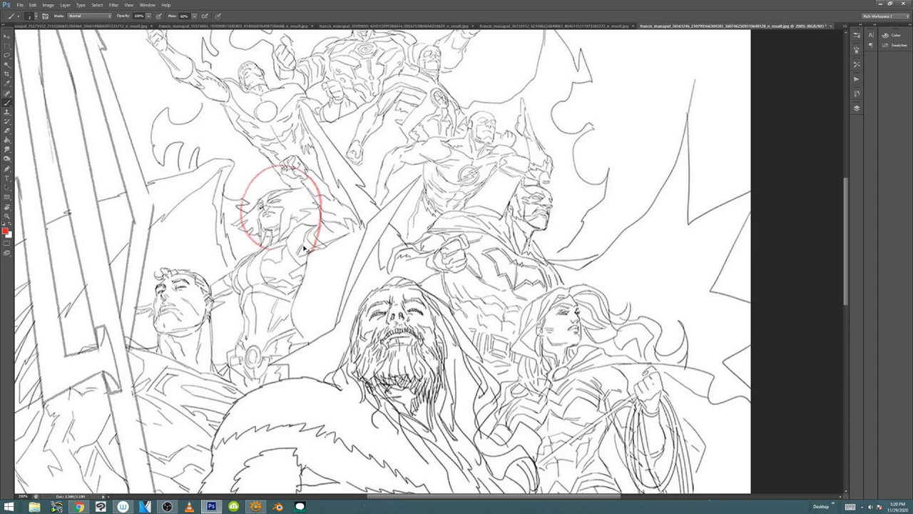
{"action": "key", "text": "space"}
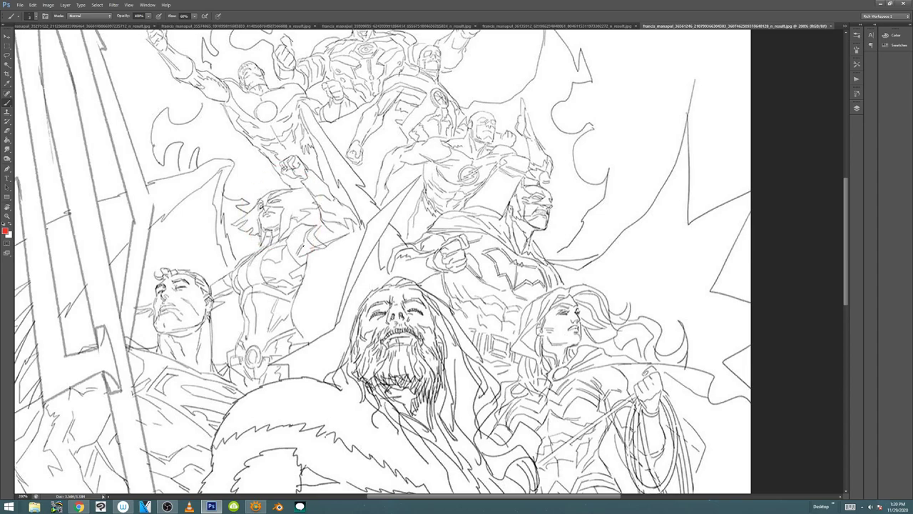
Step: Mark the undersides of Superman's jaw and Aquaman's bearded chin with red brush strokes, and undo them
{"action": "left_click_drag", "start_coordinate": [343, 265], "coordinate": [355, 246]}
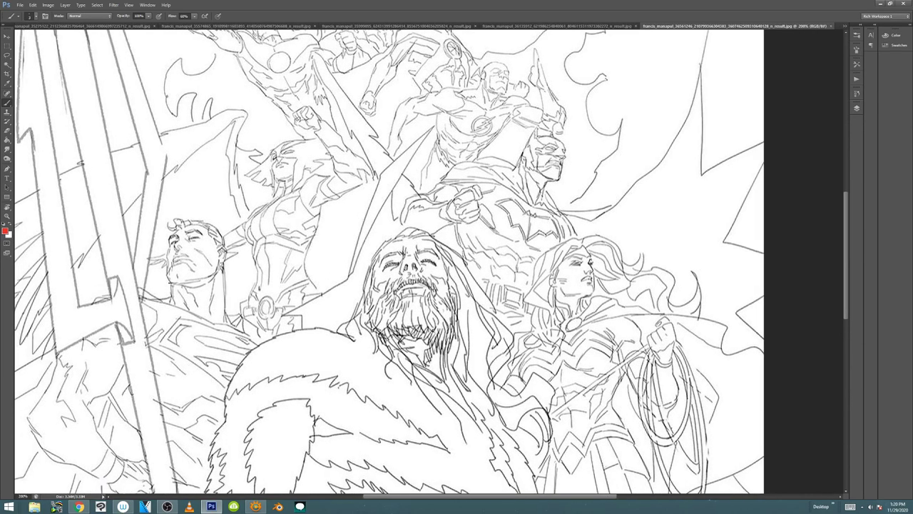
{"action": "mouse_move", "coordinate": [170, 283]}
{"action": "left_mouse_down"}
{"action": "mouse_move", "coordinate": [194, 292]}
{"action": "mouse_move", "coordinate": [207, 282]}
{"action": "mouse_move", "coordinate": [172, 284]}
{"action": "mouse_move", "coordinate": [222, 261]}
{"action": "left_mouse_up"}
{"action": "left_click_drag", "start_coordinate": [391, 325], "coordinate": [432, 318]}
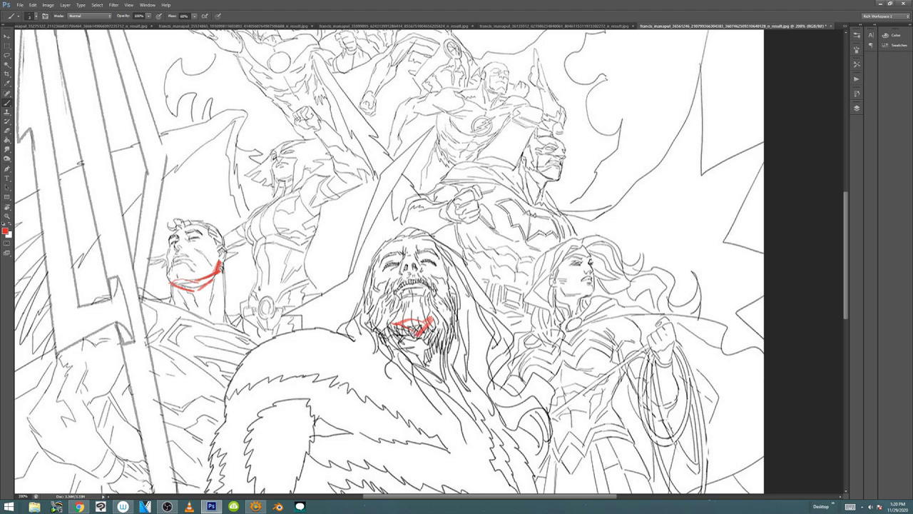
{"action": "key", "text": "ctrl+alt+z"}
{"action": "key", "text": "ctrl+alt+z"}
{"action": "key", "text": "ctrl+alt+z"}
{"action": "key", "text": "ctrl+alt+z"}
{"action": "key", "text": "ctrl+alt+z"}
{"action": "key", "text": "ctrl+alt+z"}
{"action": "key", "text": "ctrl+alt+z"}
{"action": "key", "text": "ctrl+alt+z"}
{"action": "key", "text": "ctrl+alt+z"}
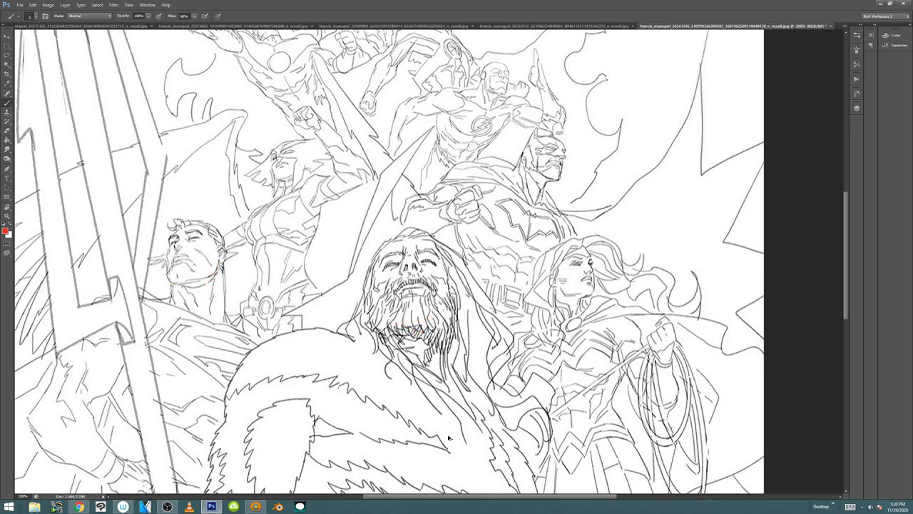
Step: Mark the underside of the flying, raised-fist hero's chin in red, and undo the strokes
{"action": "left_click_drag", "start_coordinate": [464, 304], "coordinate": [457, 414]}
{"action": "left_click_drag", "start_coordinate": [453, 351], "coordinate": [455, 364]}
{"action": "left_click_drag", "start_coordinate": [261, 149], "coordinate": [270, 146]}
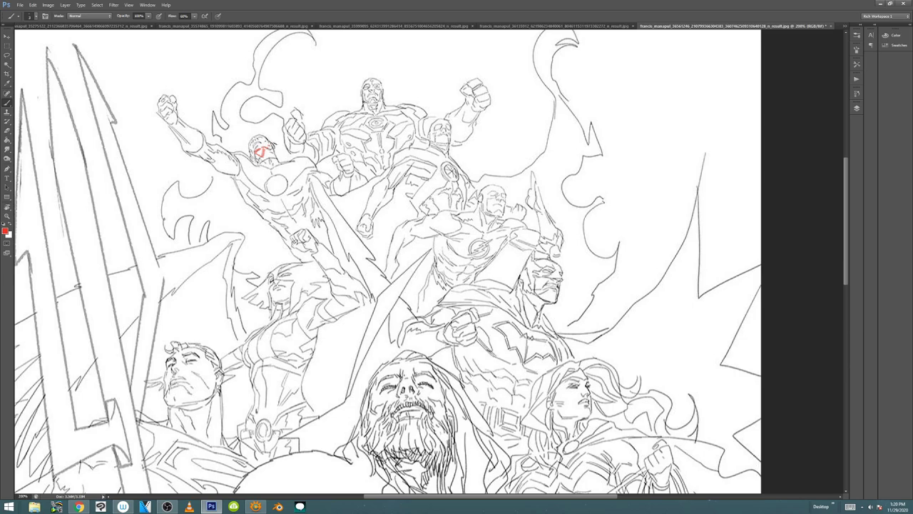
{"action": "key", "text": "ctrl+z"}
{"action": "key", "text": "ctrl+alt+z"}
Step: Compare the head angles of the foreground figures with those of the flying heroes in the line art
{"action": "scroll", "coordinate": [436, 395], "scroll_direction": "down", "scroll_amount": 4}
{"action": "scroll", "coordinate": [424, 386], "scroll_direction": "up", "scroll_amount": 5}
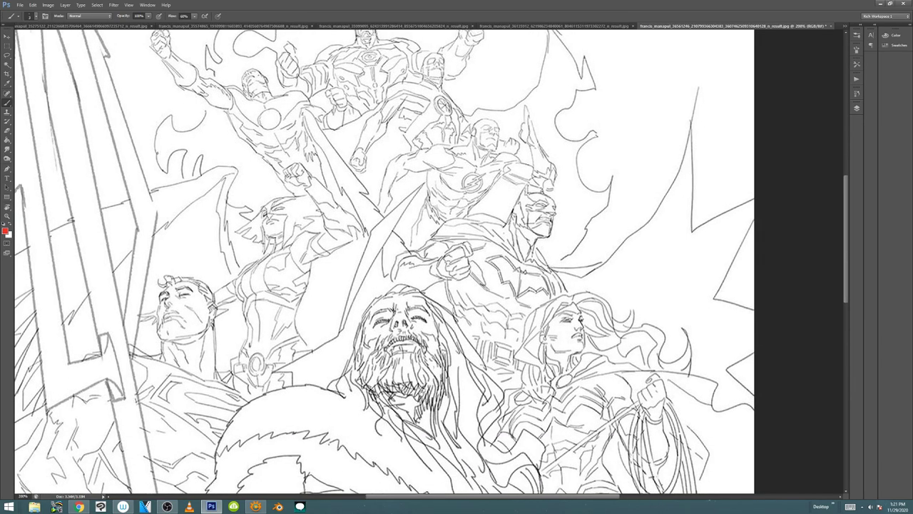
{"action": "left_click_drag", "start_coordinate": [425, 453], "coordinate": [419, 407]}
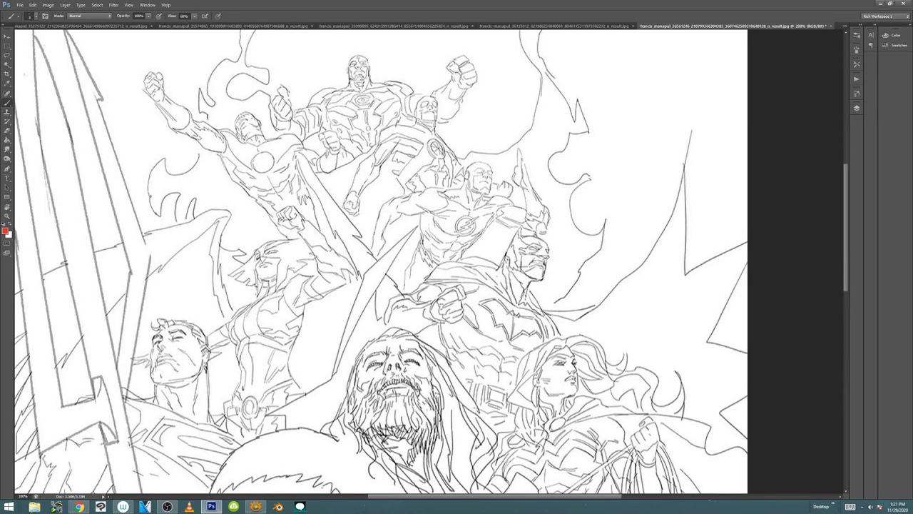
{"action": "scroll", "coordinate": [540, 323], "scroll_direction": "up", "scroll_amount": 3}
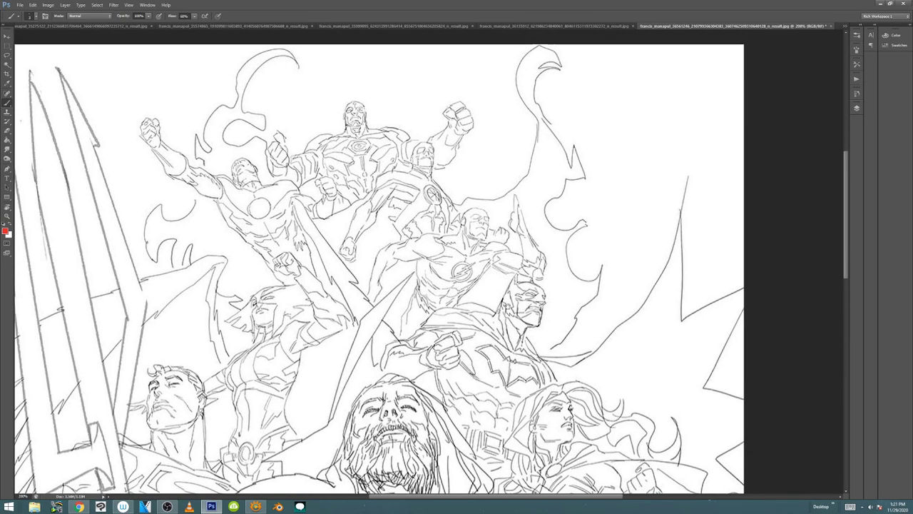
{"action": "left_click_drag", "start_coordinate": [256, 206], "coordinate": [259, 199]}
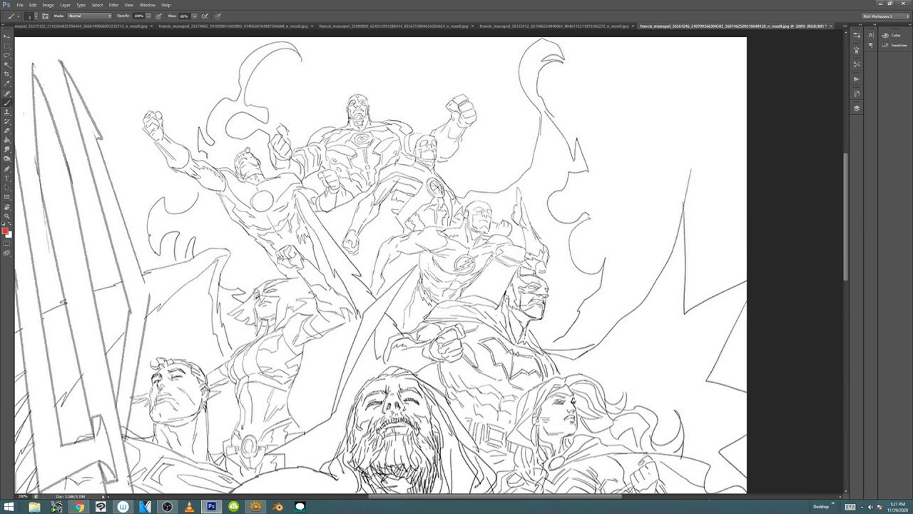
{"action": "scroll", "coordinate": [368, 331], "scroll_direction": "down", "scroll_amount": 2}
{"action": "left_click_drag", "start_coordinate": [371, 342], "coordinate": [367, 344]}
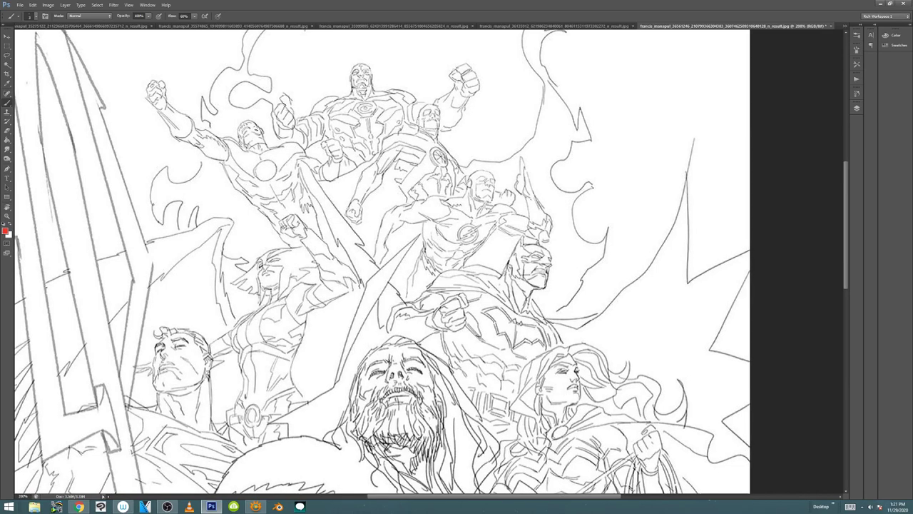
Step: Try short brush strokes on the flying hero's head and Aquaman's face, undoing each one
{"action": "left_click_drag", "start_coordinate": [251, 126], "coordinate": [254, 131]}
{"action": "key", "text": "ctrl+z"}
{"action": "left_click_drag", "start_coordinate": [420, 394], "coordinate": [428, 381]}
{"action": "key", "text": "ctrl+z"}
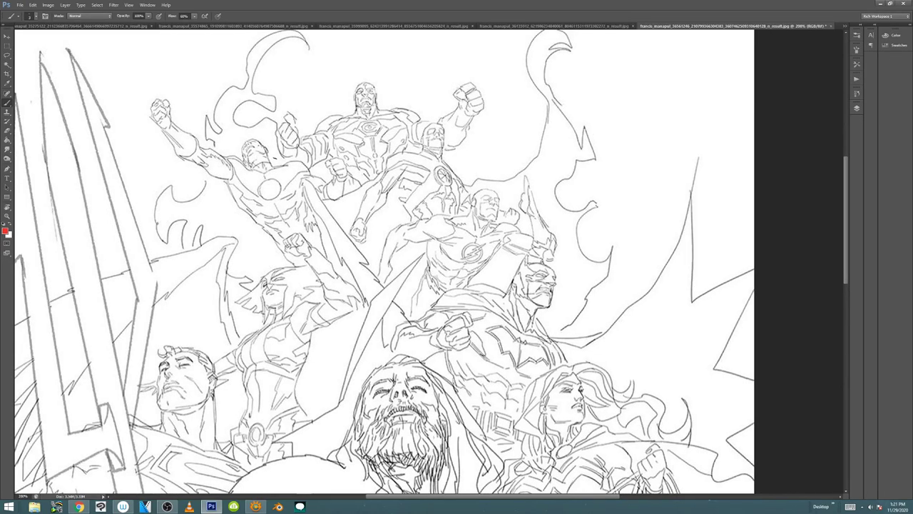
{"action": "mouse_move", "coordinate": [265, 127]}
{"action": "left_mouse_down"}
{"action": "mouse_move", "coordinate": [274, 162]}
{"action": "mouse_move", "coordinate": [265, 120]}
{"action": "left_mouse_up"}
{"action": "key", "text": "ctrl+z"}
Step: Sketch a small round head with facial guide lines in red below the topmost hero, plus boxy strokes on his torso
{"action": "mouse_move", "coordinate": [520, 415]}
{"action": "left_mouse_down"}
{"action": "mouse_move", "coordinate": [543, 323]}
{"action": "mouse_move", "coordinate": [548, 234]}
{"action": "left_mouse_up"}
{"action": "scroll", "coordinate": [523, 415], "scroll_direction": "up", "scroll_amount": 5}
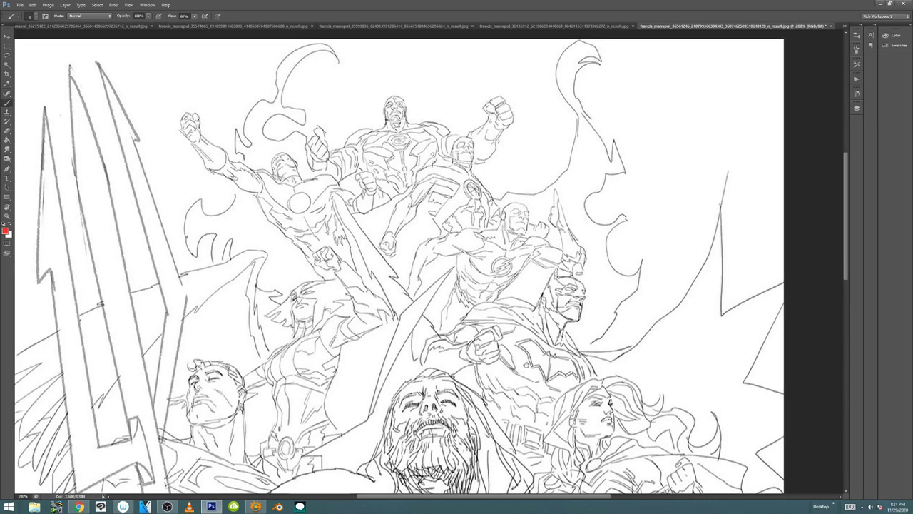
{"action": "left_click_drag", "start_coordinate": [499, 327], "coordinate": [498, 318]}
{"action": "scroll", "coordinate": [500, 289], "scroll_direction": "down", "scroll_amount": 3}
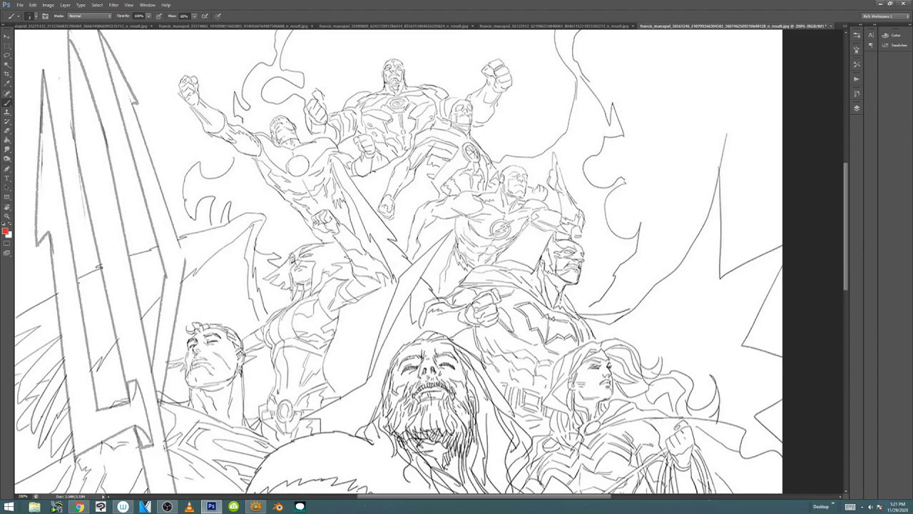
{"action": "mouse_move", "coordinate": [361, 196]}
{"action": "left_mouse_down"}
{"action": "mouse_move", "coordinate": [357, 174]}
{"action": "mouse_move", "coordinate": [380, 158]}
{"action": "mouse_move", "coordinate": [398, 177]}
{"action": "mouse_move", "coordinate": [381, 195]}
{"action": "mouse_move", "coordinate": [397, 184]}
{"action": "mouse_move", "coordinate": [378, 172]}
{"action": "left_mouse_up"}
{"action": "left_click_drag", "start_coordinate": [370, 182], "coordinate": [381, 185]}
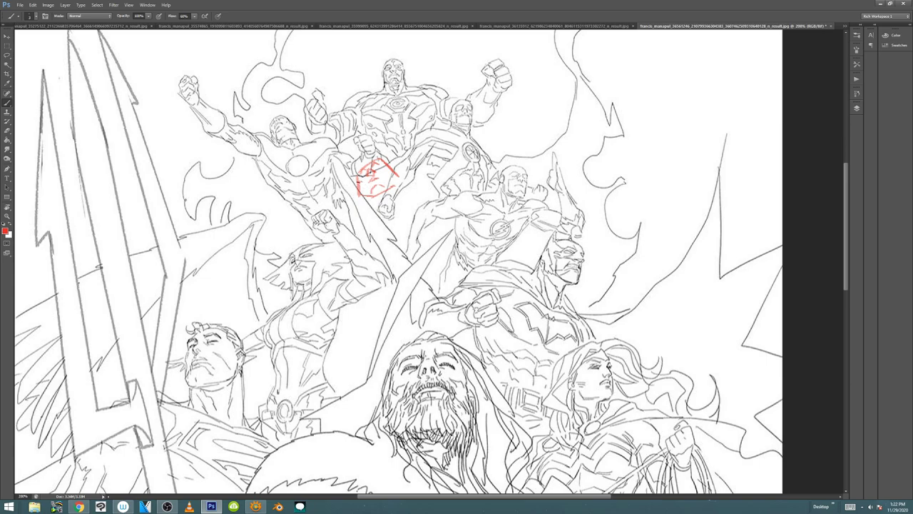
{"action": "left_click_drag", "start_coordinate": [384, 171], "coordinate": [393, 166]}
{"action": "mouse_move", "coordinate": [358, 194]}
{"action": "left_mouse_down"}
{"action": "mouse_move", "coordinate": [390, 172]}
{"action": "mouse_move", "coordinate": [368, 194]}
{"action": "left_mouse_up"}
{"action": "mouse_move", "coordinate": [413, 123]}
{"action": "left_mouse_down"}
{"action": "mouse_move", "coordinate": [405, 138]}
{"action": "mouse_move", "coordinate": [426, 134]}
{"action": "left_mouse_up"}
{"action": "mouse_move", "coordinate": [421, 130]}
{"action": "left_mouse_down"}
{"action": "mouse_move", "coordinate": [426, 136]}
{"action": "mouse_move", "coordinate": [398, 116]}
{"action": "mouse_move", "coordinate": [406, 116]}
{"action": "mouse_move", "coordinate": [389, 125]}
{"action": "mouse_move", "coordinate": [430, 112]}
{"action": "left_mouse_up"}
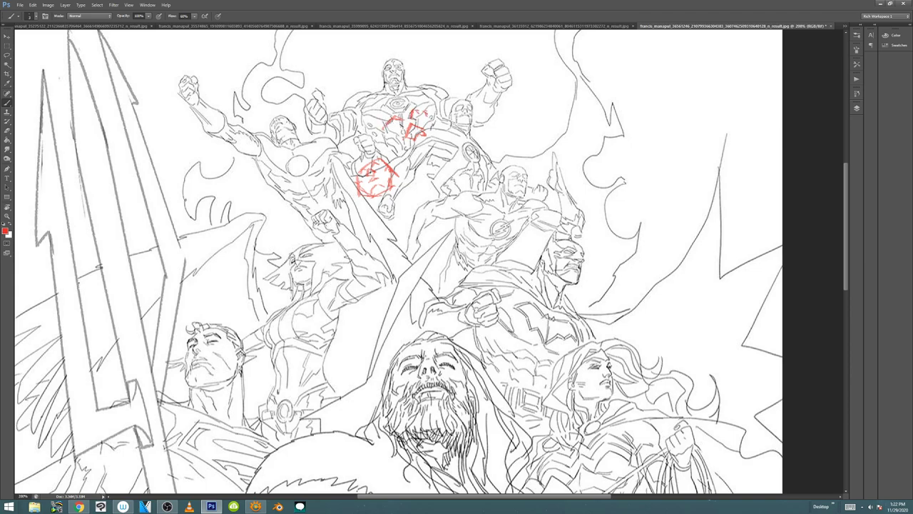
{"action": "left_click_drag", "start_coordinate": [415, 122], "coordinate": [426, 116]}
Step: Undo the red head sketch and the torso strokes on the line art
{"action": "key", "text": "ctrl+alt+z"}
{"action": "key", "text": "ctrl+alt+z"}
{"action": "key", "text": "ctrl+alt+z"}
{"action": "key", "text": "ctrl+alt+z"}
{"action": "key", "text": "ctrl+alt+z"}
{"action": "key", "text": "ctrl+alt+z"}
{"action": "key", "text": "ctrl+alt+z"}
{"action": "key", "text": "ctrl+alt+z"}
{"action": "key", "text": "ctrl+alt+z"}
{"action": "key", "text": "ctrl+alt+z"}
{"action": "key", "text": "ctrl+alt+z"}
{"action": "key", "text": "ctrl+alt+z"}
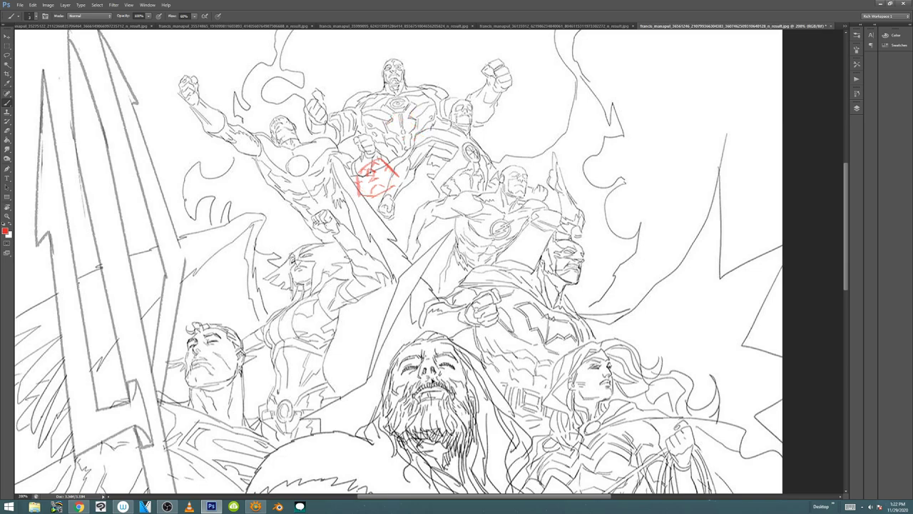
{"action": "key", "text": "ctrl+alt+z"}
{"action": "key", "text": "ctrl+alt+z"}
Step: Close the hero group line art without saving, and close the inked food-cart street scene
{"action": "key", "text": "ctrl+w"}
{"action": "left_click", "coordinate": [442, 186]}
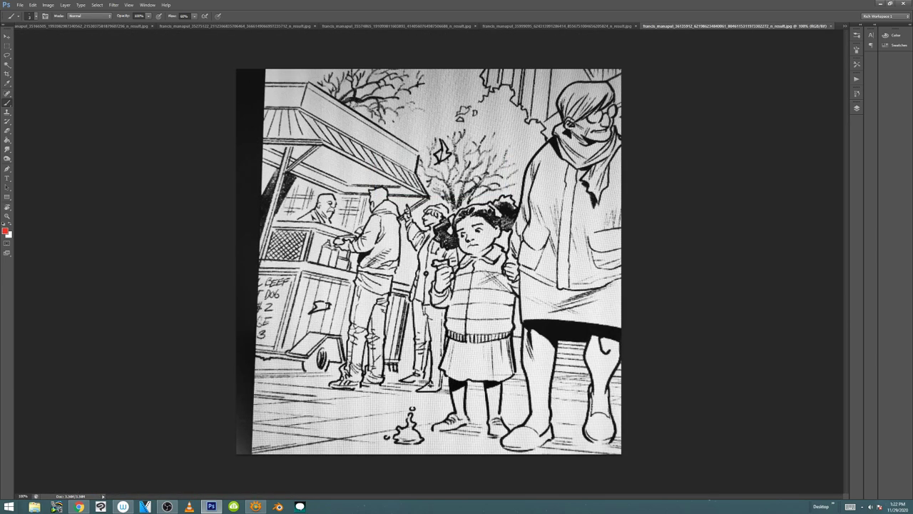
{"action": "key", "text": "ctrl+w"}
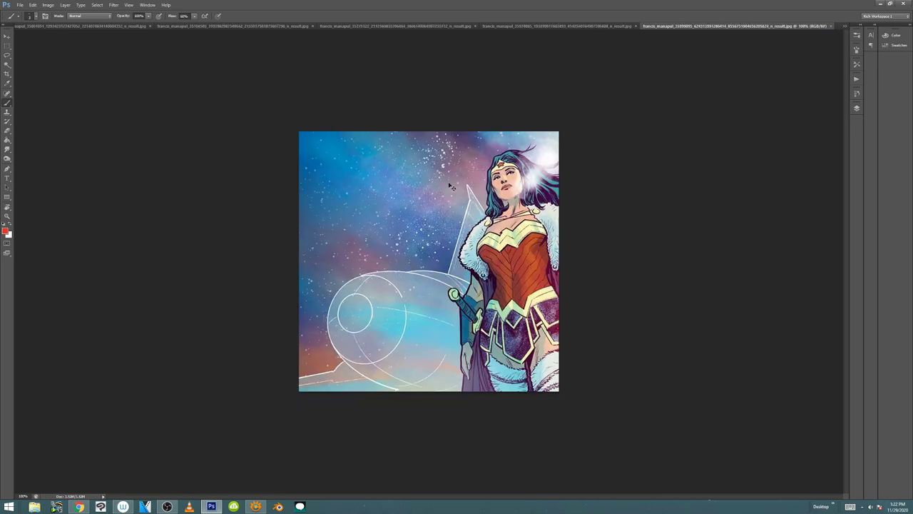
Step: Close the seven reference images from the Wonder Woman artwork through the coloured close-up portrait of the dark-haired hero
{"action": "key", "text": "ctrl+w"}
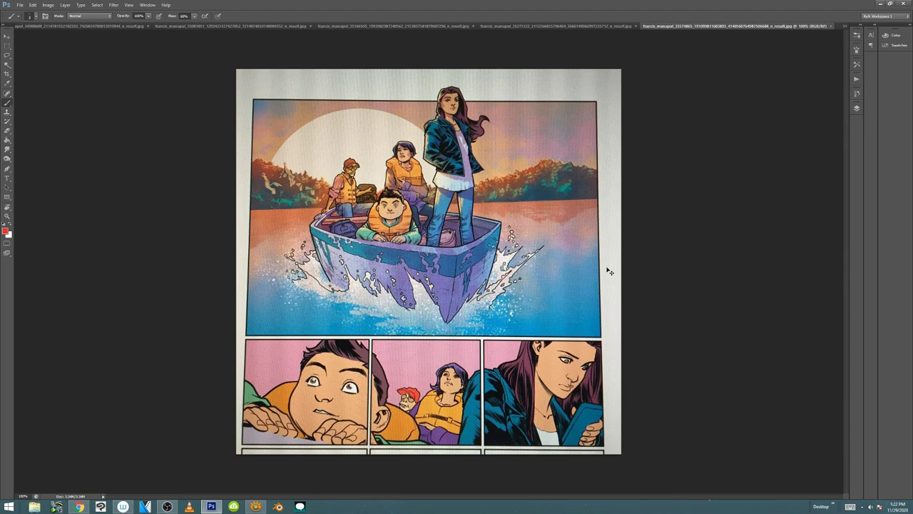
{"action": "key", "text": "ctrl+w"}
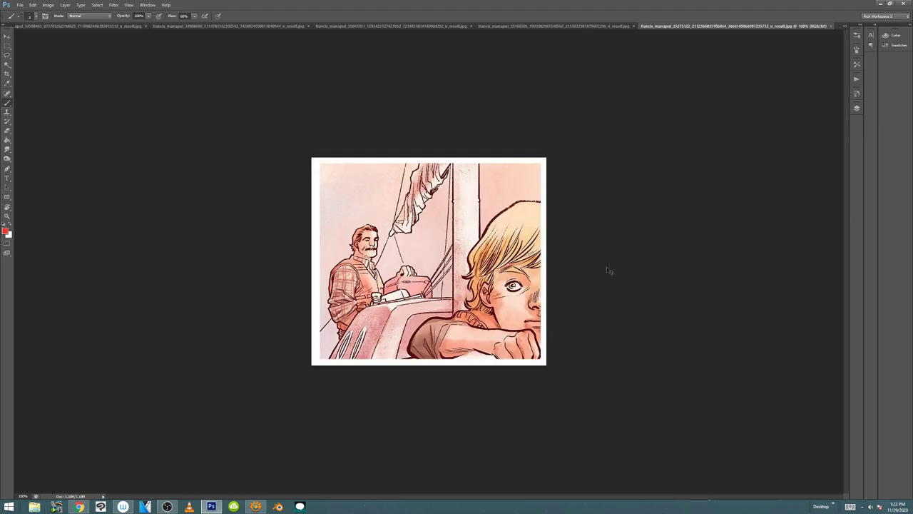
{"action": "key", "text": "ctrl+w"}
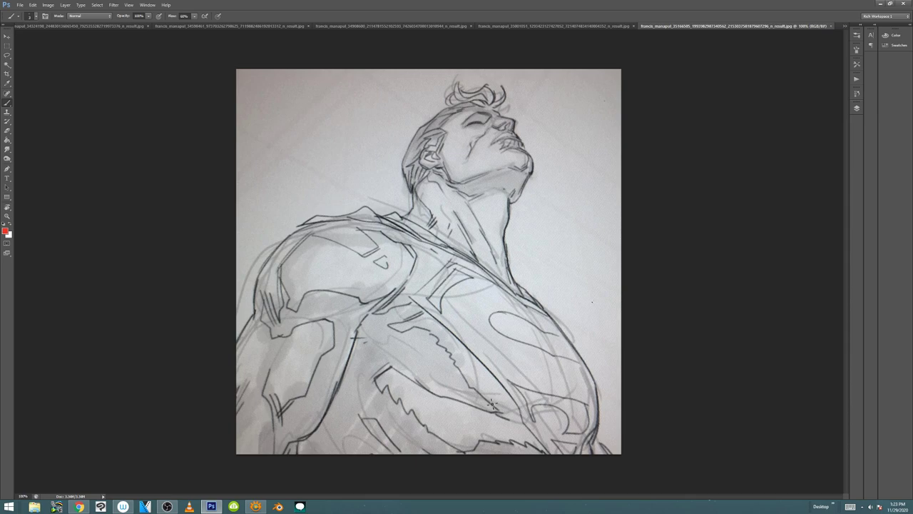
{"action": "left_click", "coordinate": [832, 26]}
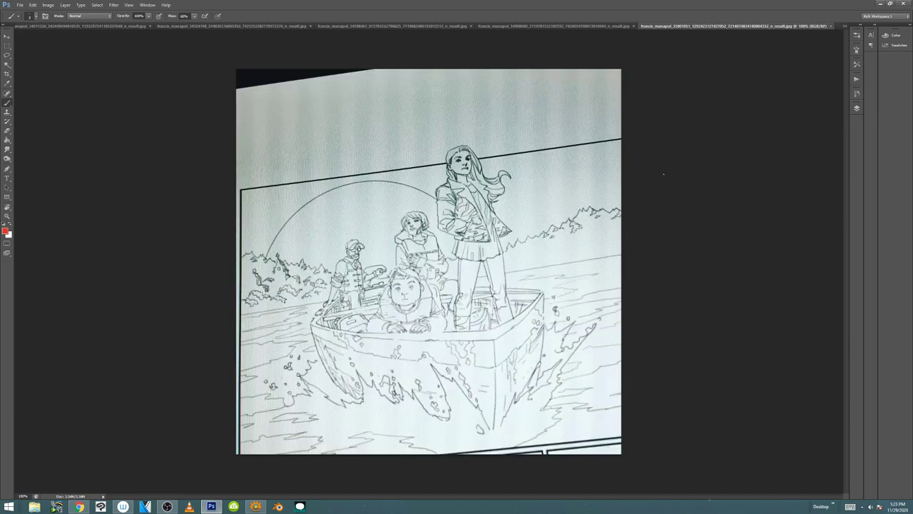
{"action": "key", "text": "ctrl+w"}
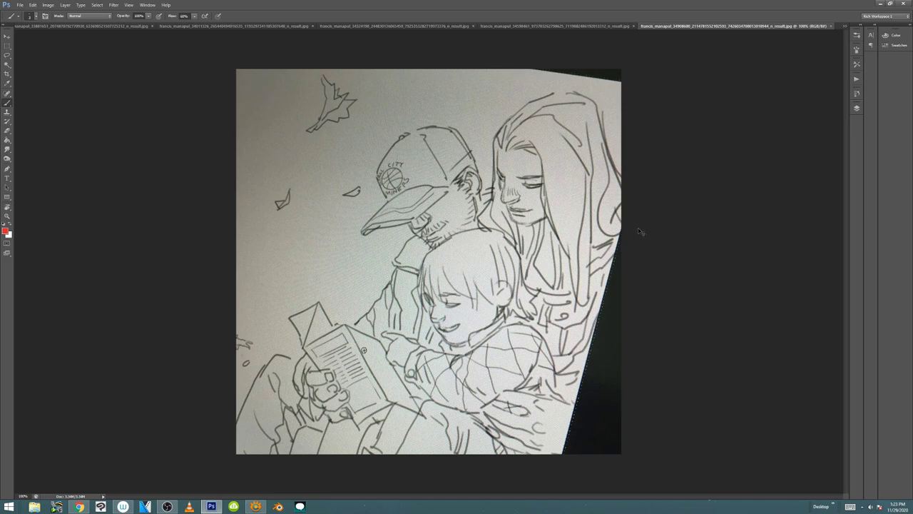
{"action": "key", "text": "ctrl+w"}
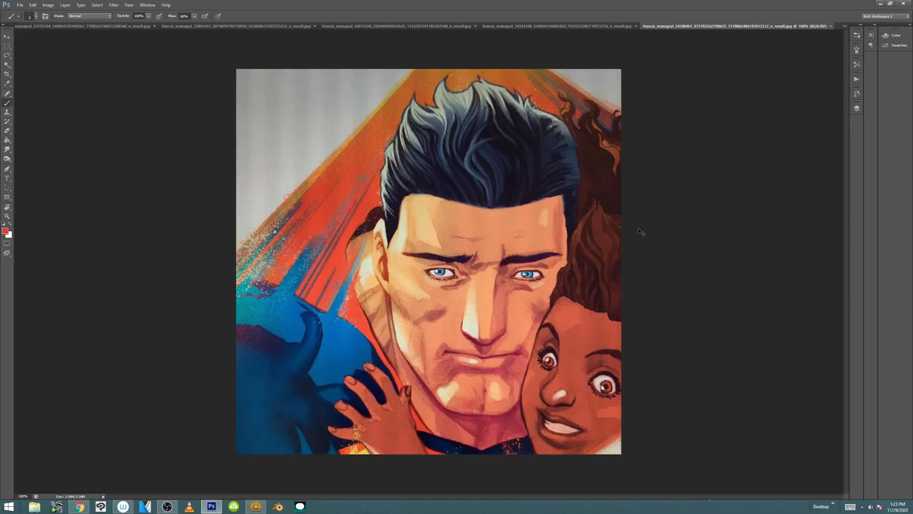
{"action": "key", "text": "ctrl+w"}
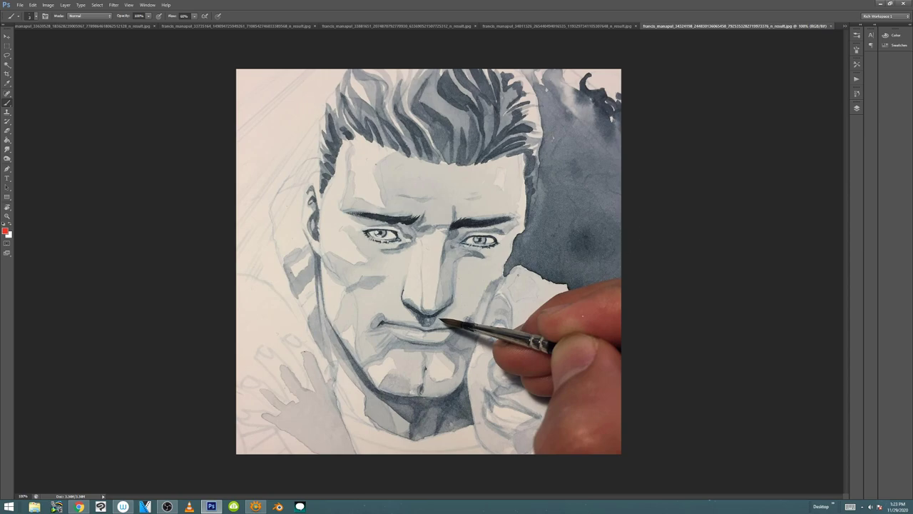
Step: Close the ink-wash portrait with the hand holding a brush, discarding its changes
{"action": "key", "text": "ctrl+w"}
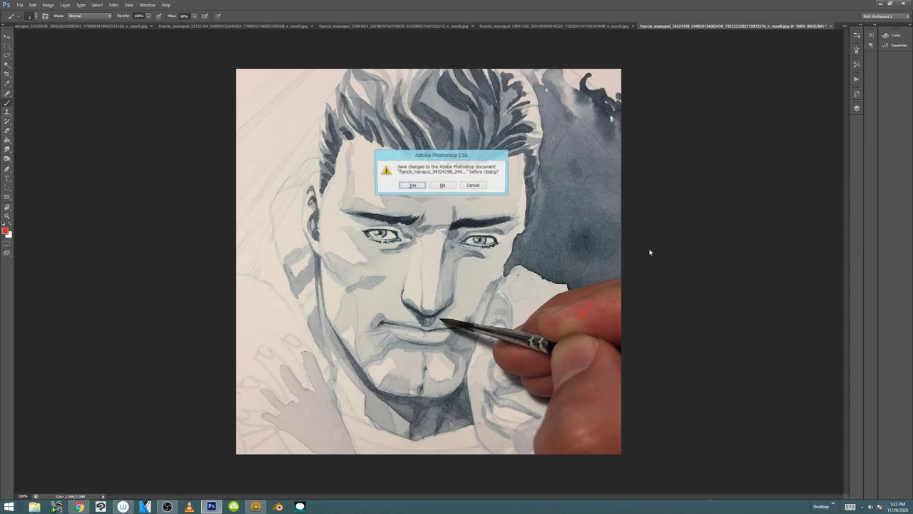
{"action": "left_click", "coordinate": [473, 186]}
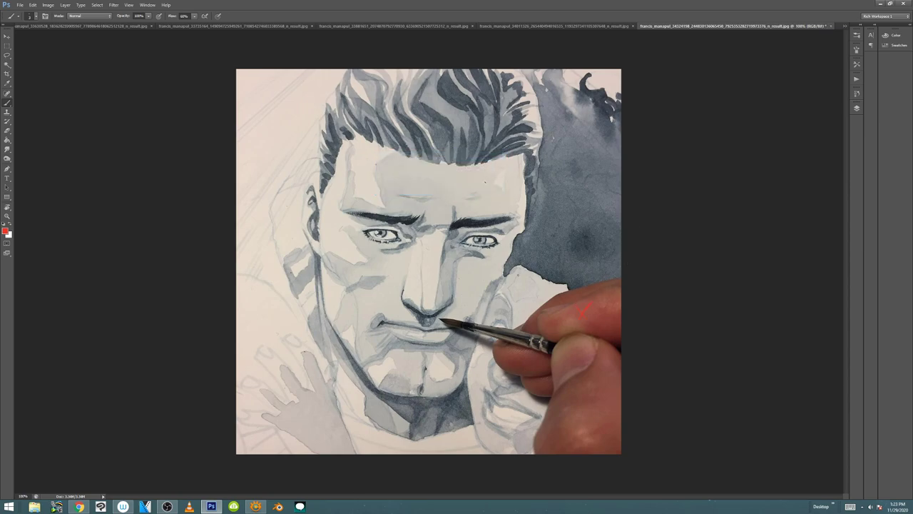
{"action": "key", "text": "ctrl+w"}
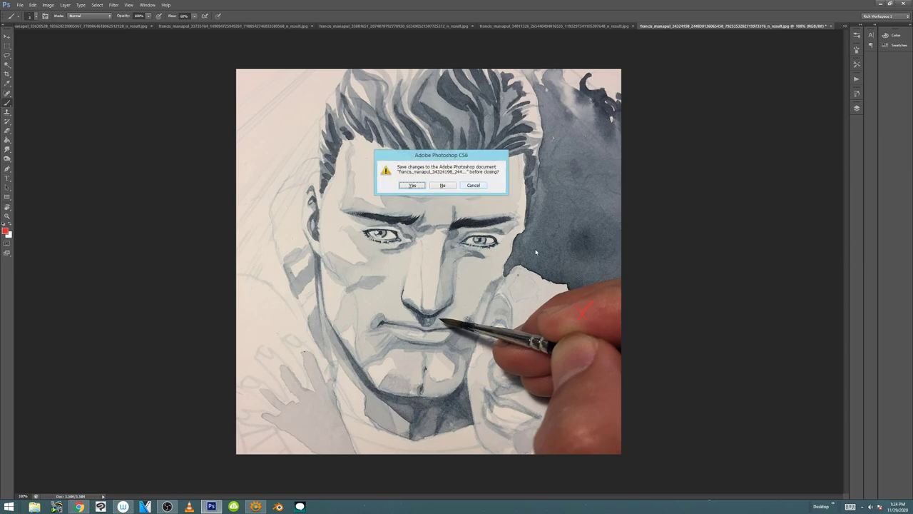
{"action": "left_click", "coordinate": [448, 187]}
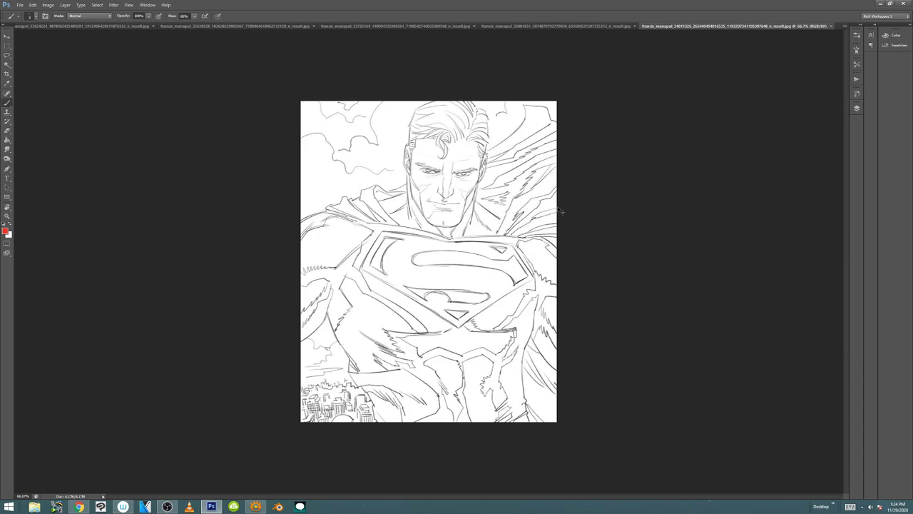
Step: Close the Superman line art, the two comic spreads photographed on wood, and the Broken Hollow announcement image
{"action": "key", "text": "ctrl+w"}
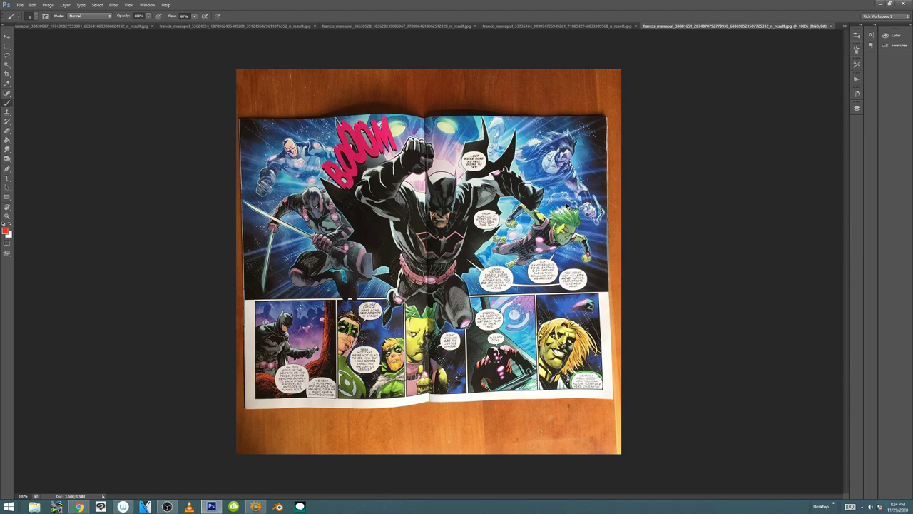
{"action": "key", "text": "ctrl+w"}
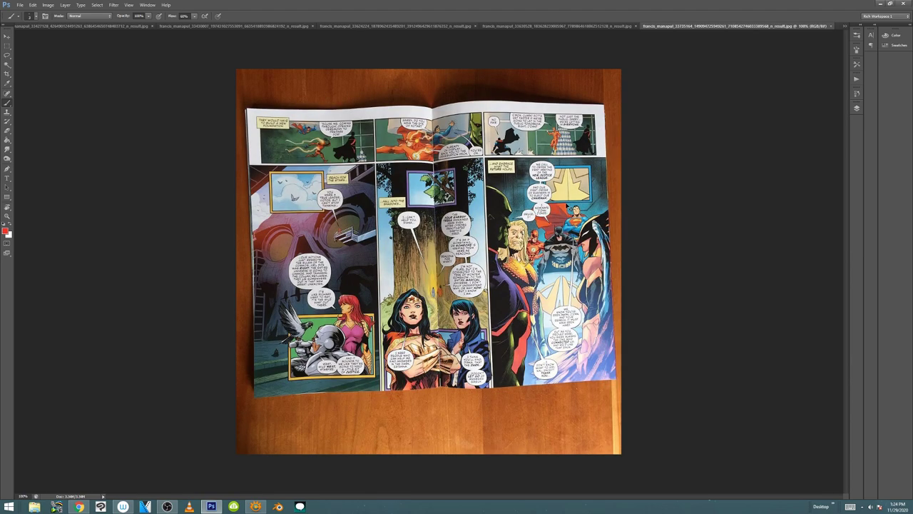
{"action": "key", "text": "ctrl+w"}
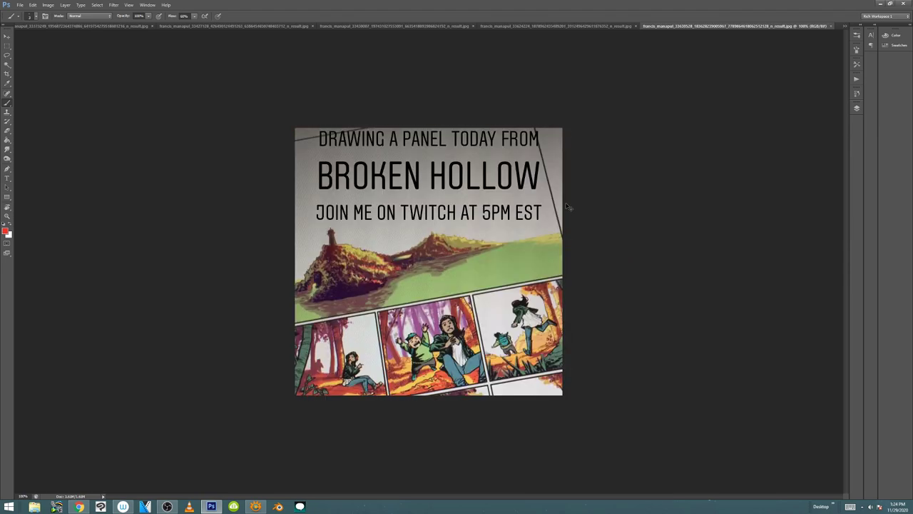
{"action": "key", "text": "ctrl+w"}
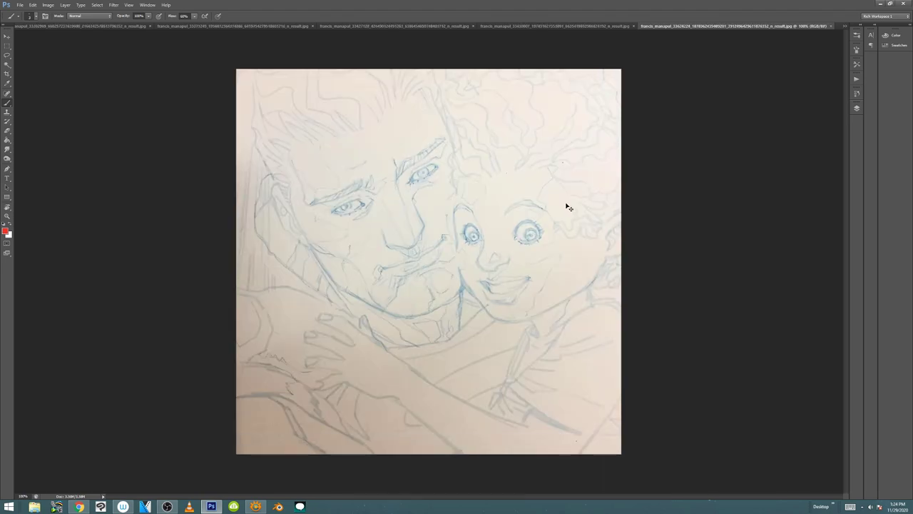
Step: Circle the hand and forearm in red on the blue-pencil couple sketch, and undo the circle
{"action": "key", "text": "ctrl+shift+l"}
{"action": "mouse_move", "coordinate": [472, 383]}
{"action": "left_mouse_down"}
{"action": "mouse_move", "coordinate": [367, 431]}
{"action": "mouse_move", "coordinate": [287, 291]}
{"action": "mouse_move", "coordinate": [450, 388]}
{"action": "mouse_move", "coordinate": [460, 428]}
{"action": "left_mouse_up"}
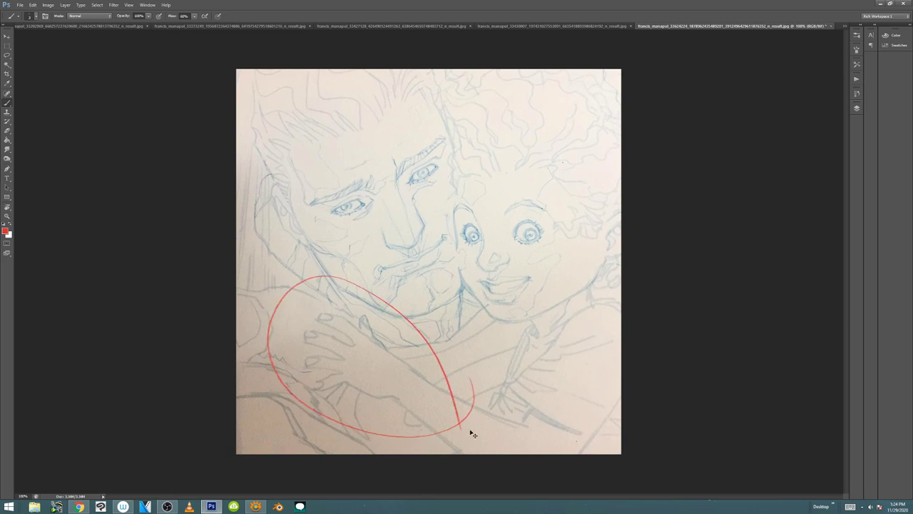
{"action": "key", "text": "ctrl+w"}
{"action": "left_click", "coordinate": [473, 185]}
{"action": "key", "text": "ctrl+z"}
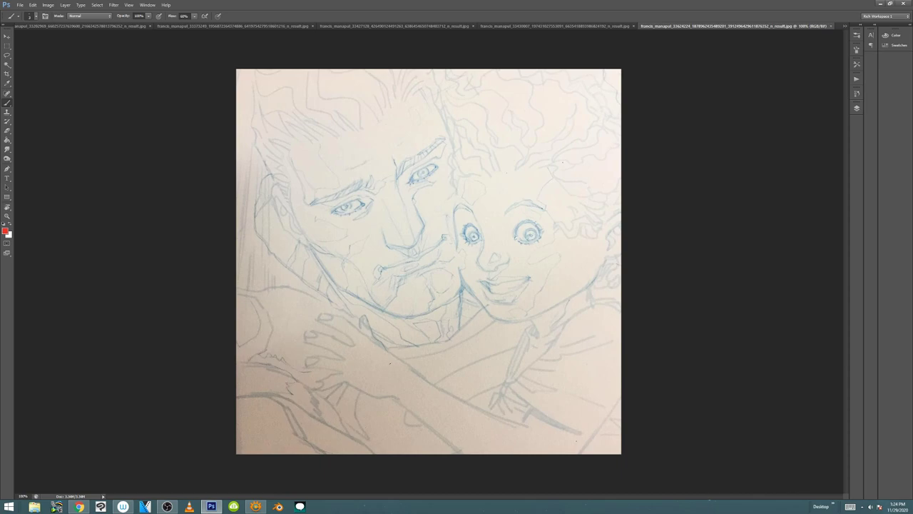
Step: Try a small red outline along the wrist and forearm of the blue-pencil sketch, and undo it
{"action": "mouse_move", "coordinate": [366, 369]}
{"action": "left_mouse_down"}
{"action": "mouse_move", "coordinate": [386, 378]}
{"action": "mouse_move", "coordinate": [411, 373]}
{"action": "left_mouse_up"}
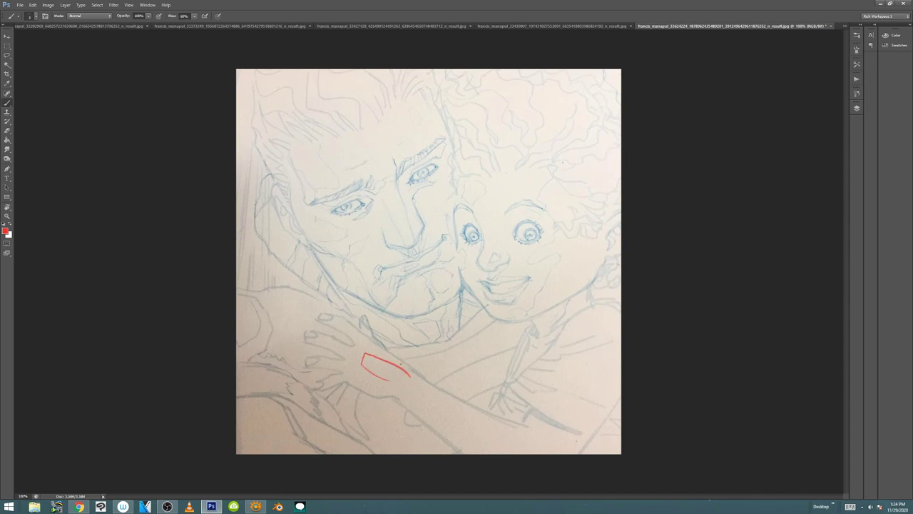
{"action": "key", "text": "ctrl+z"}
{"action": "key", "text": "ctrl+z"}
{"action": "key", "text": "ctrl+z"}
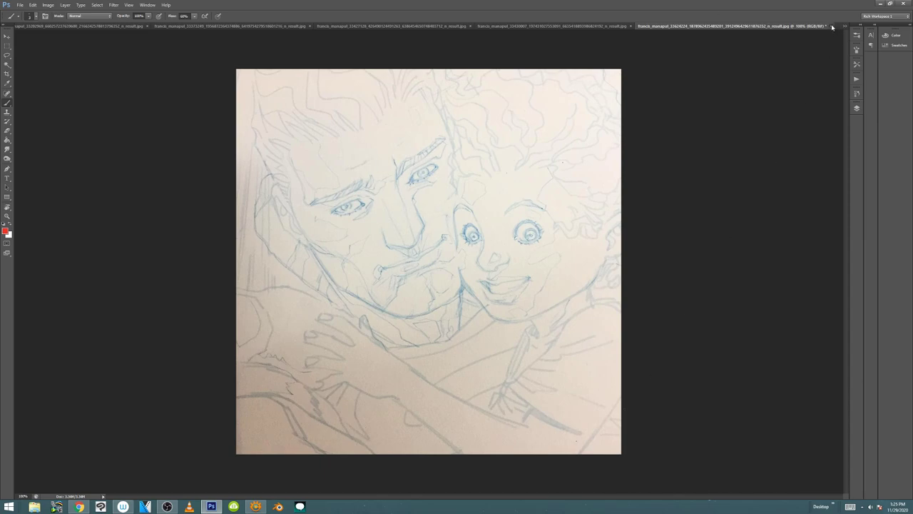
Step: Close the blue-pencil couple sketch without saving, and close the images from the black-and-white Justice banner through the boy's face line art
{"action": "left_click", "coordinate": [832, 26]}
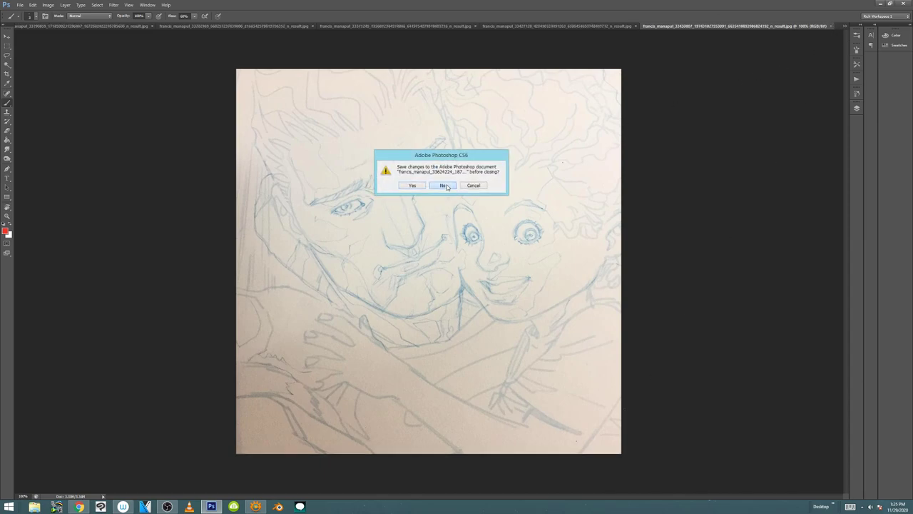
{"action": "left_click", "coordinate": [447, 187]}
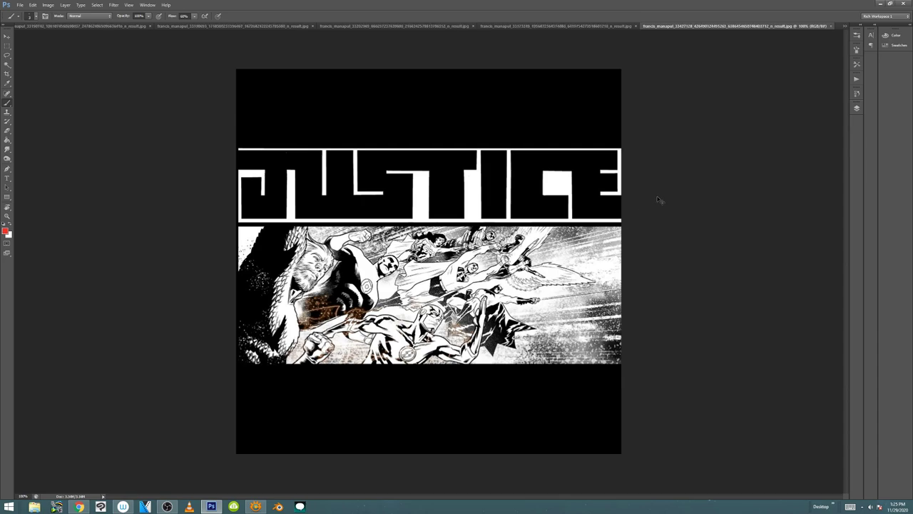
{"action": "key", "text": "ctrl+w"}
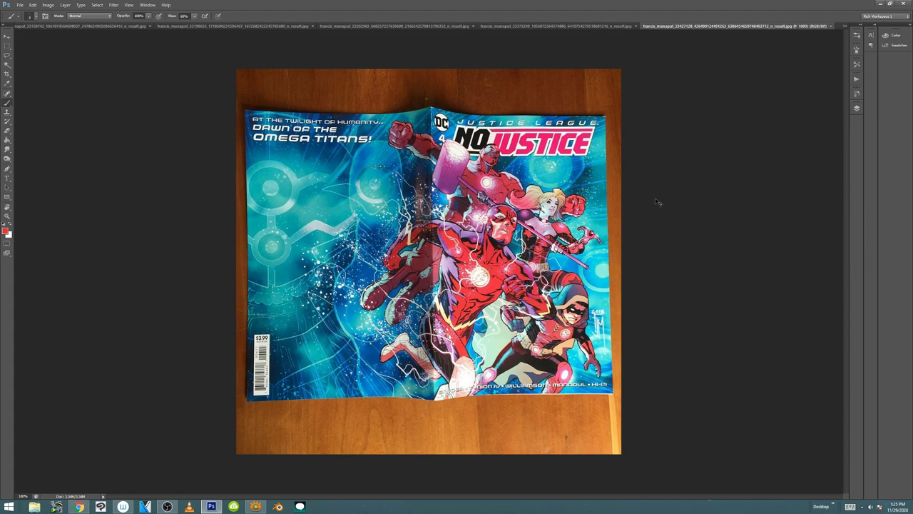
{"action": "key", "text": "ctrl+w"}
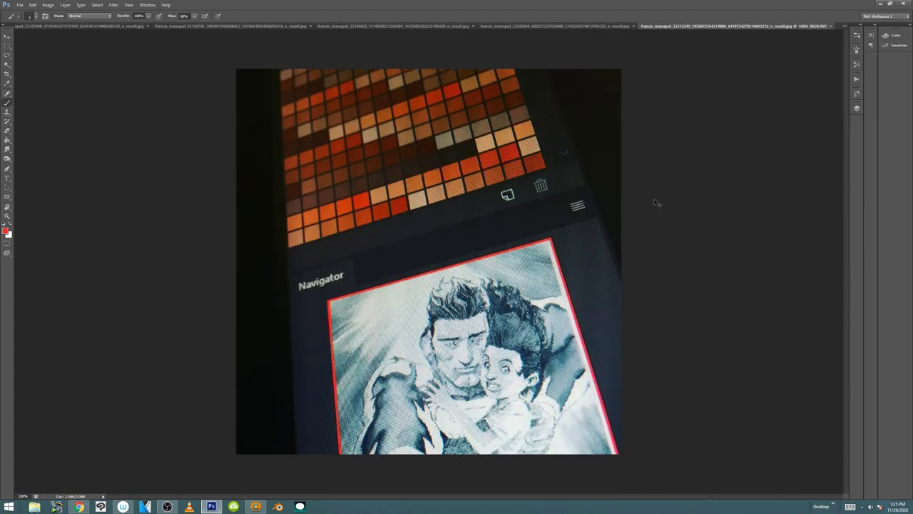
{"action": "key", "text": "ctrl+w"}
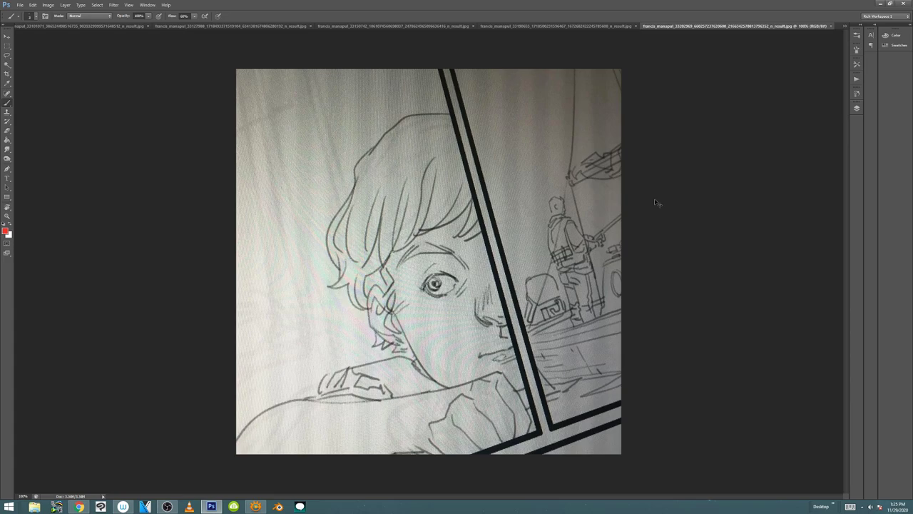
{"action": "key", "text": "ctrl+w"}
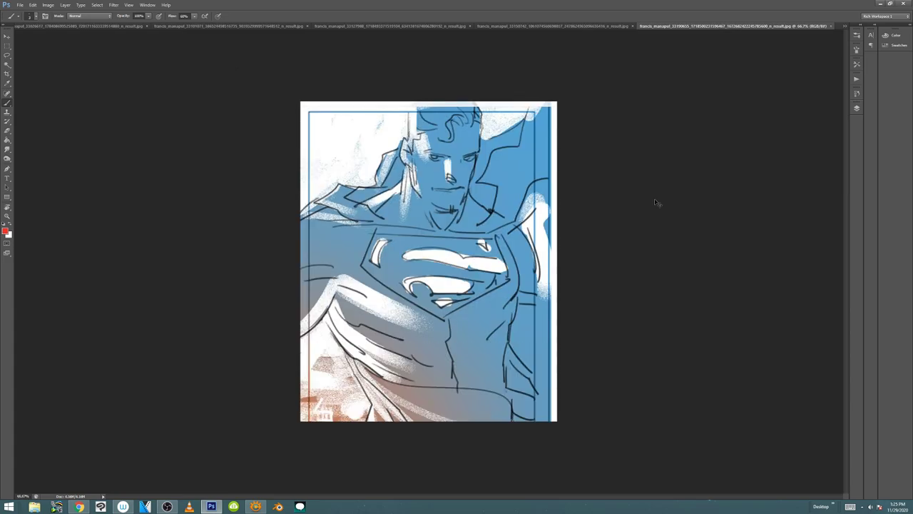